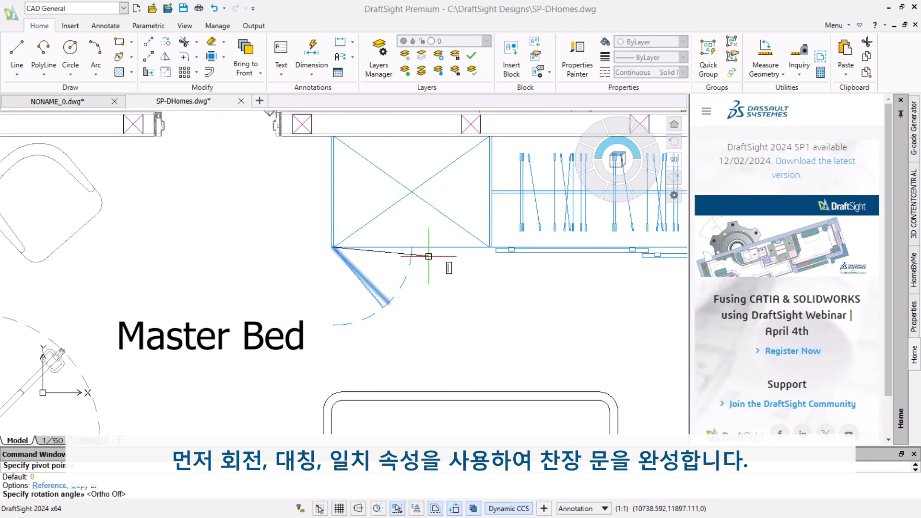
click(428, 284)
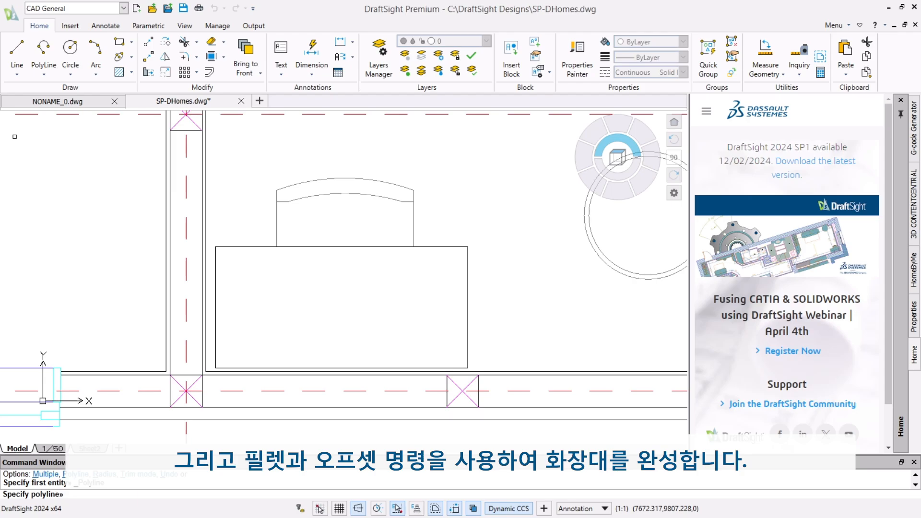
click(244, 247)
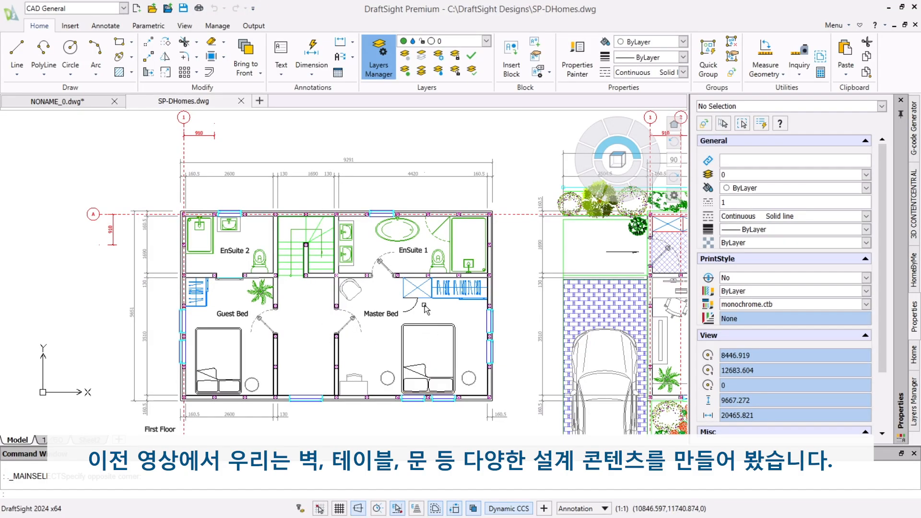
Rotate the thin closet door rectangle in the Master Bed room by -45 degrees about its upper-left hinge corner.
scroll(426, 309, up, 6)
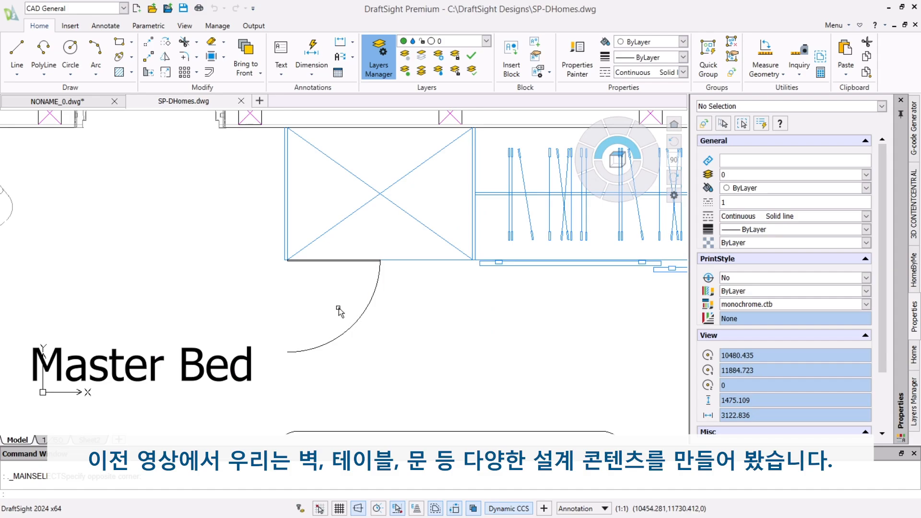
scroll(331, 297, up, 3)
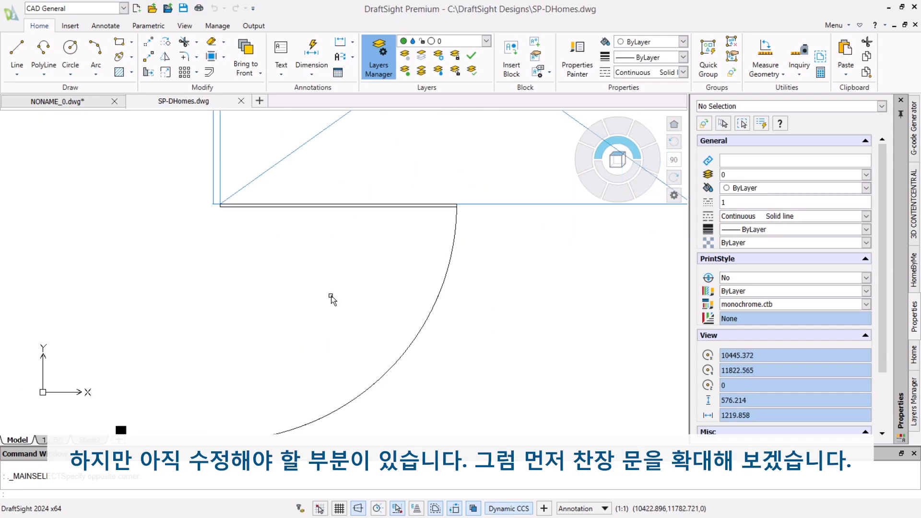
middle_drag(331, 296, 307, 267)
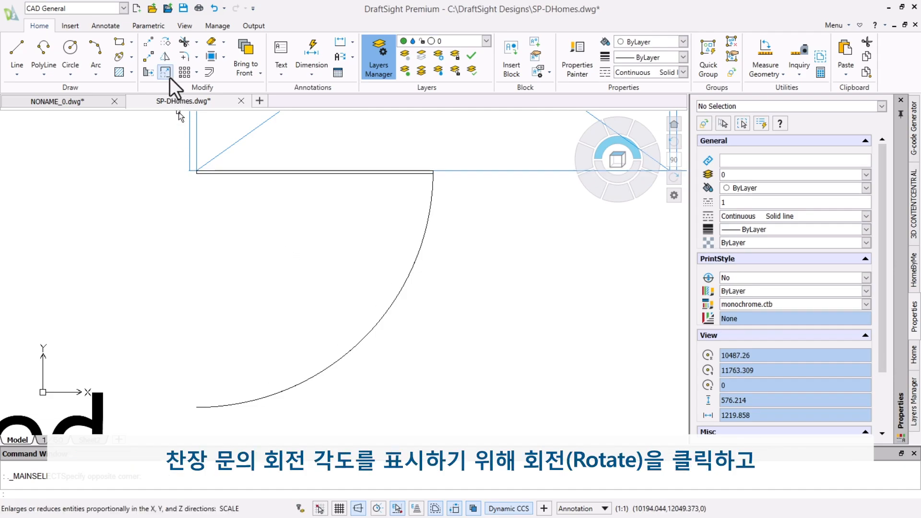
click(167, 47)
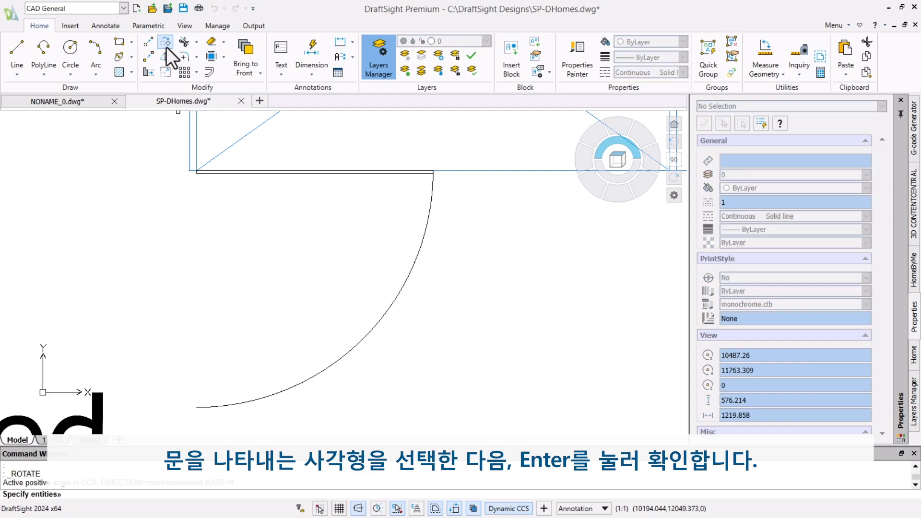
click(208, 172)
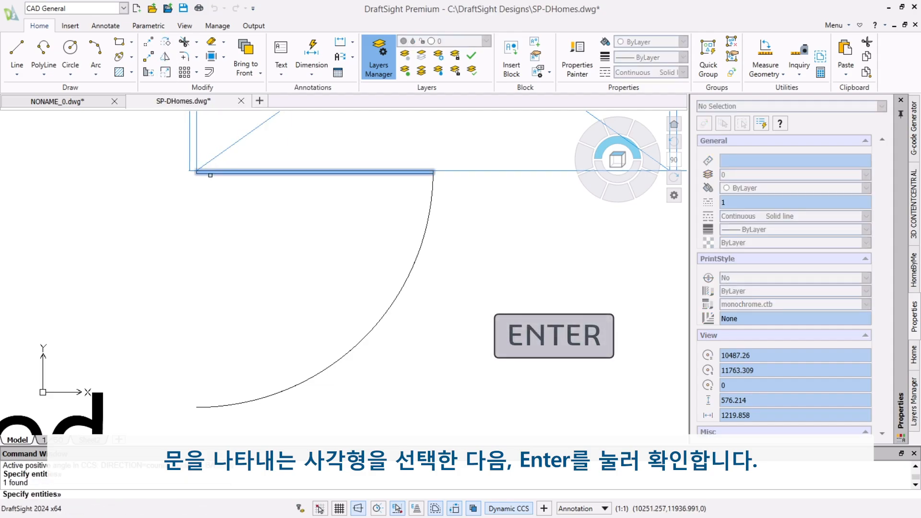
key(Return)
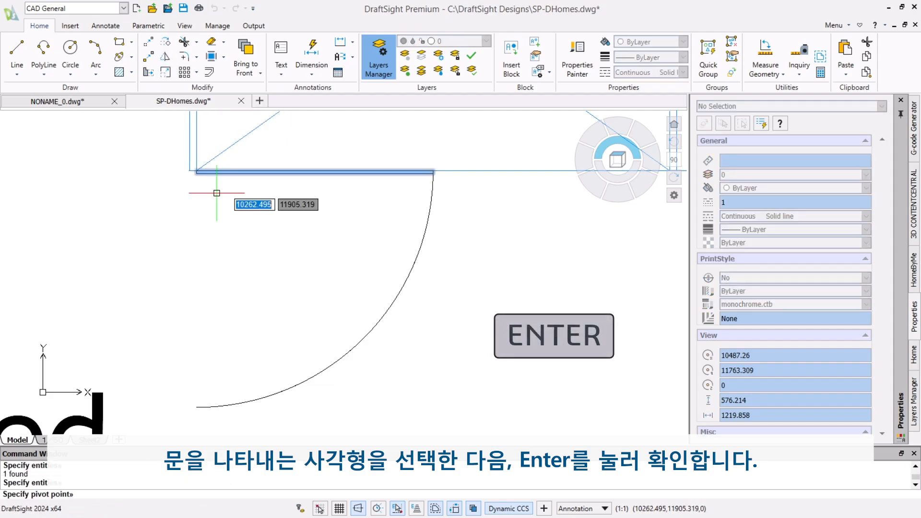
click(196, 171)
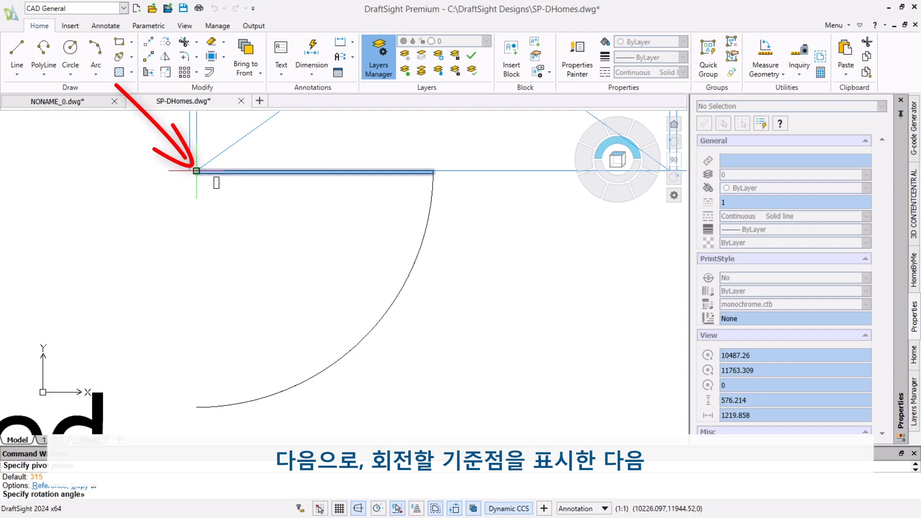
text(-4)
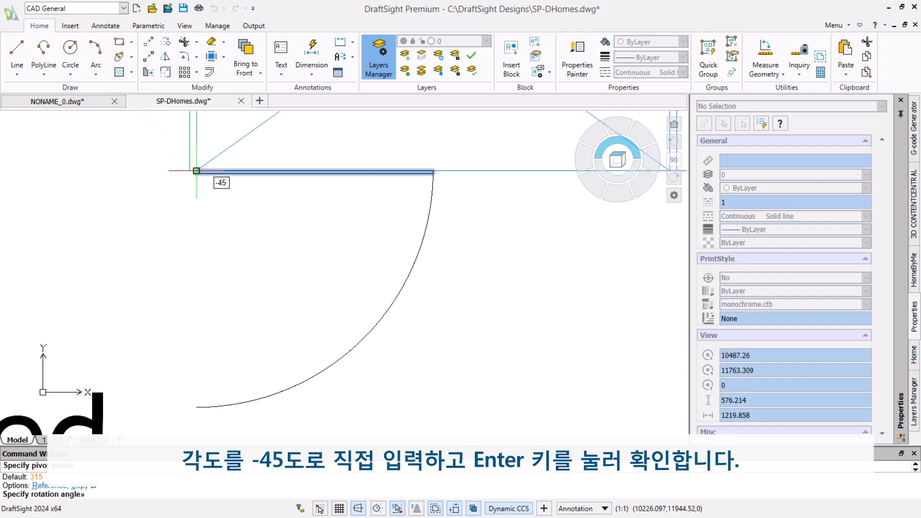
text(5)
key(Return)
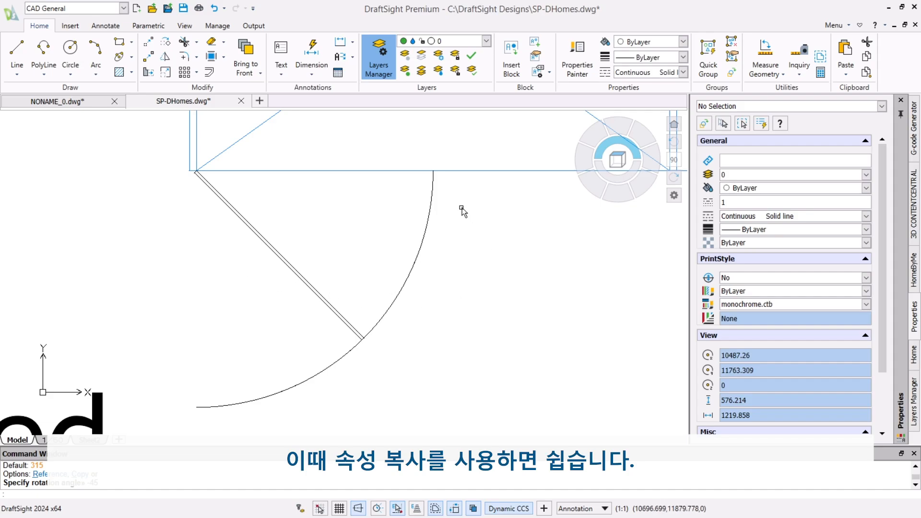
Copy the properties of the closet's diagonal line to the door swing arc and the door rectangle with Property Painter.
scroll(461, 209, down, 4)
mouse_move(462, 210)
middle_down()
mouse_move(397, 273)
mouse_move(328, 277)
middle_up()
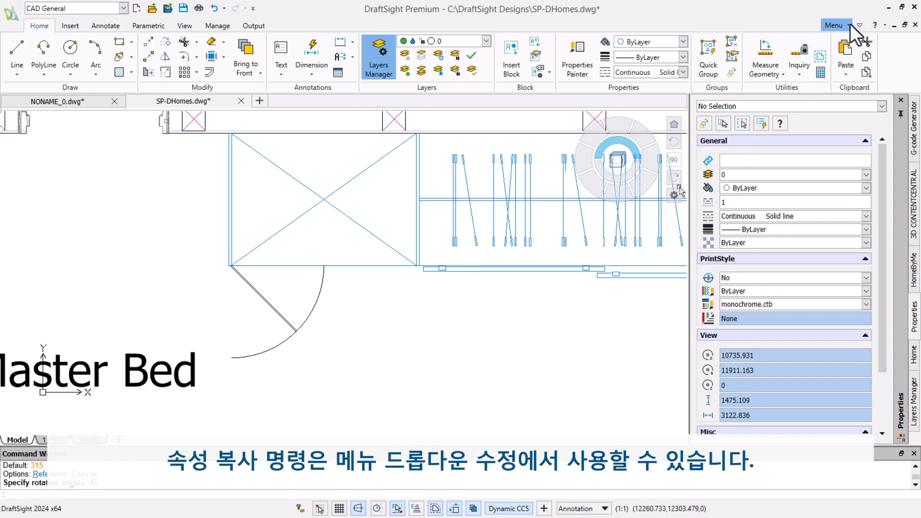
click(834, 25)
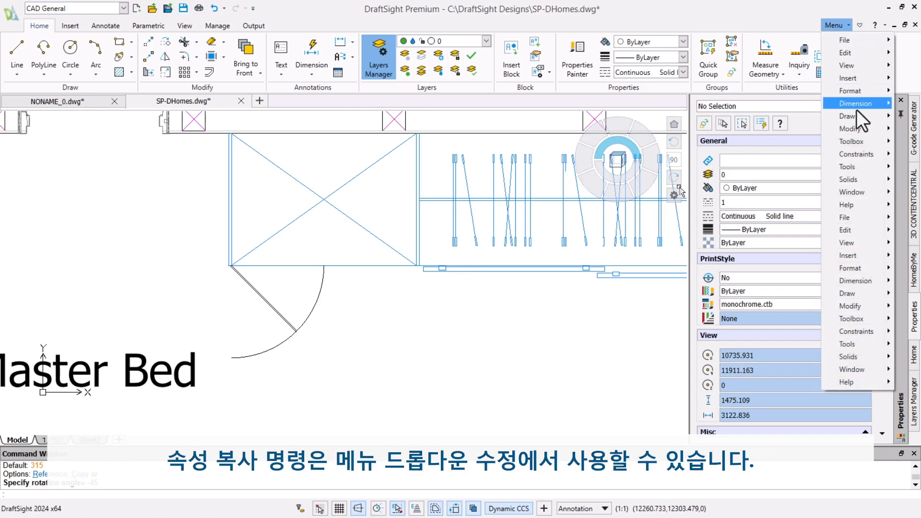
mouse_move(856, 128)
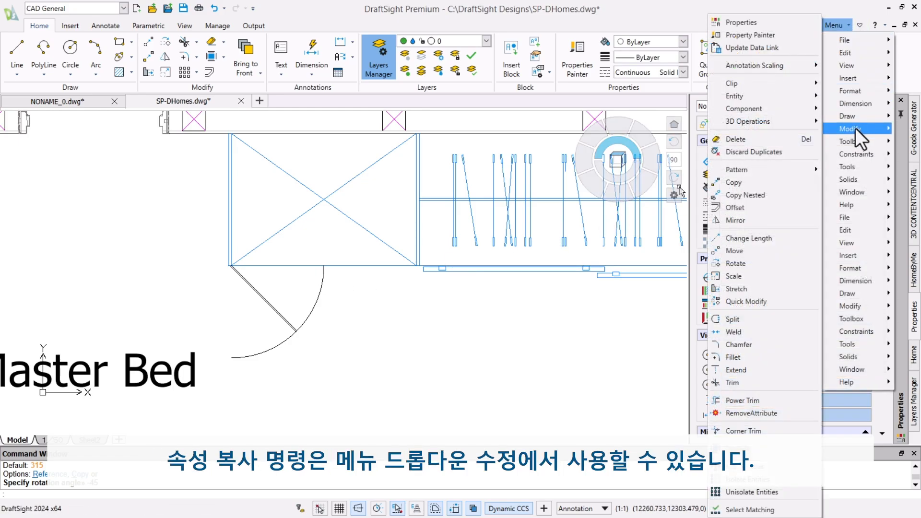
click(748, 37)
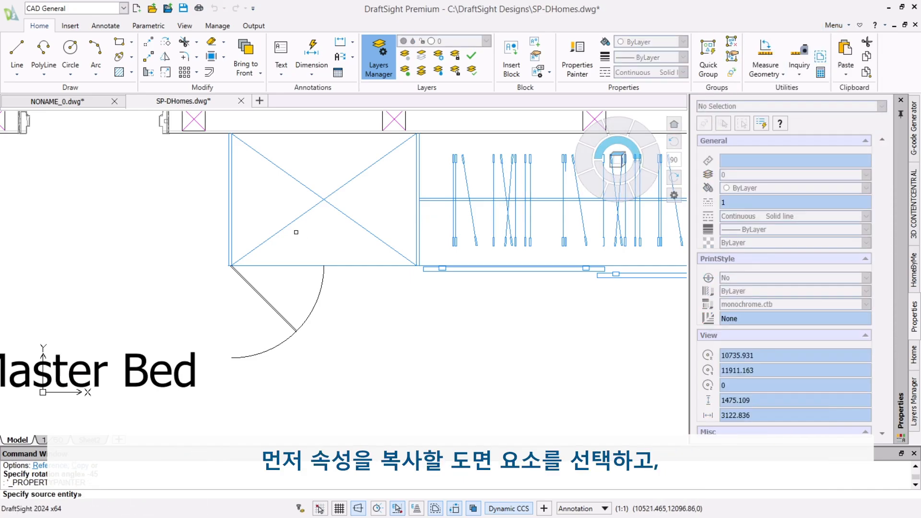
click(289, 224)
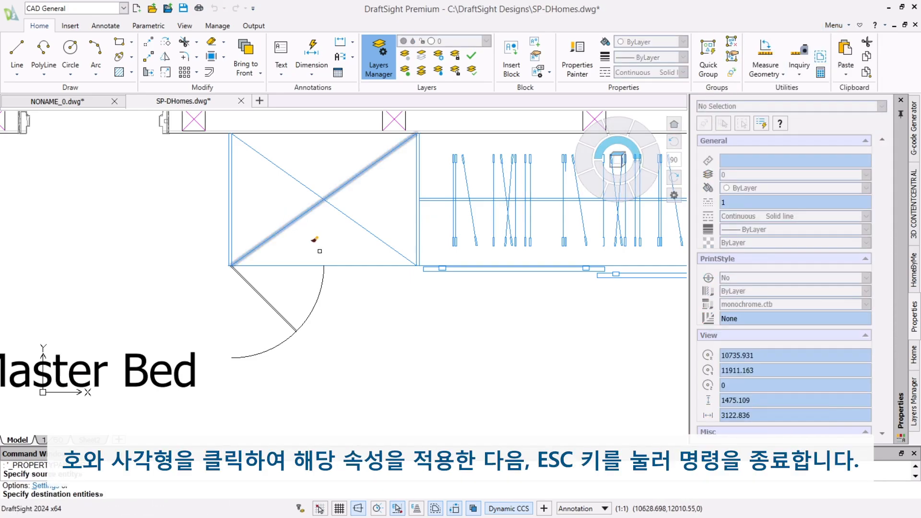
click(319, 291)
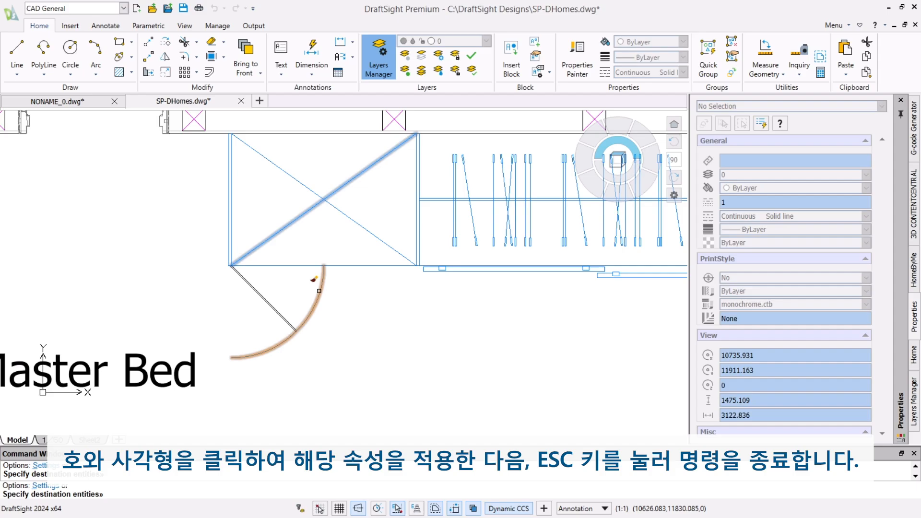
click(293, 320)
key(Escape)
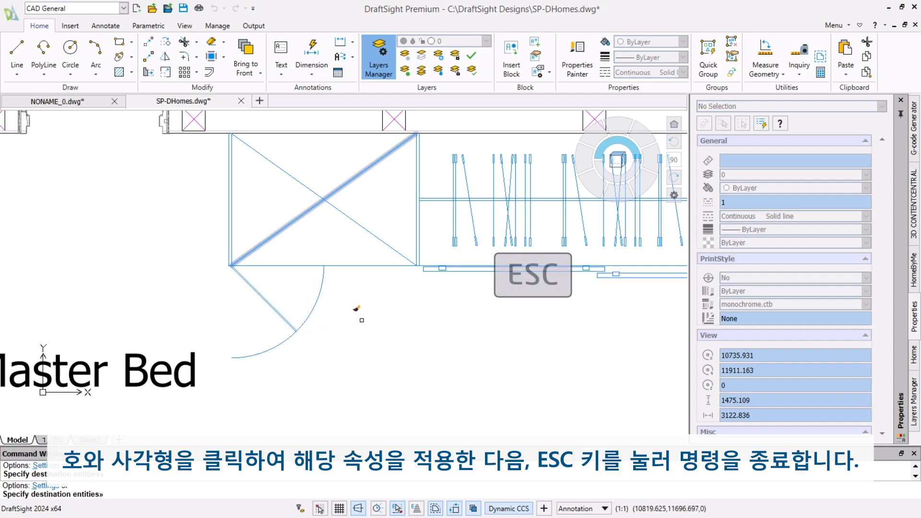
Set the door swing arc's line style to the dashed JIS_02_0.7 and deselect the arc.
click(372, 297)
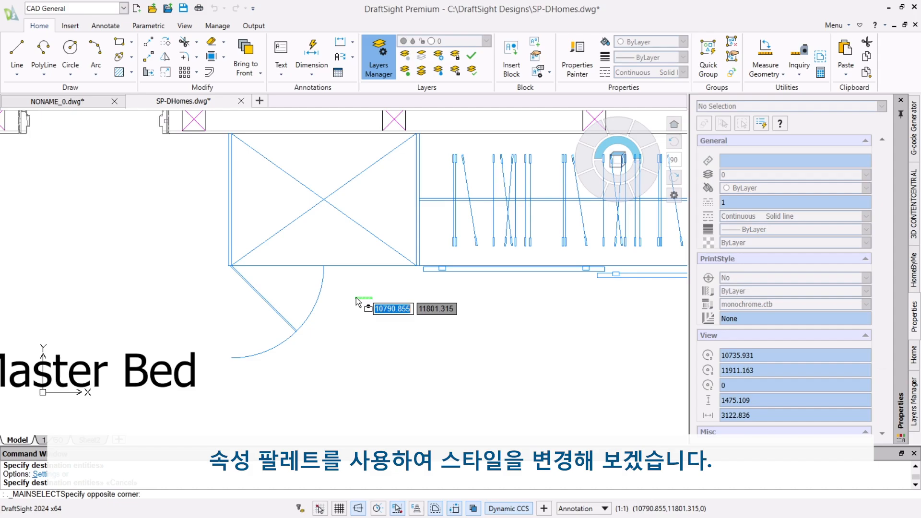
click(307, 298)
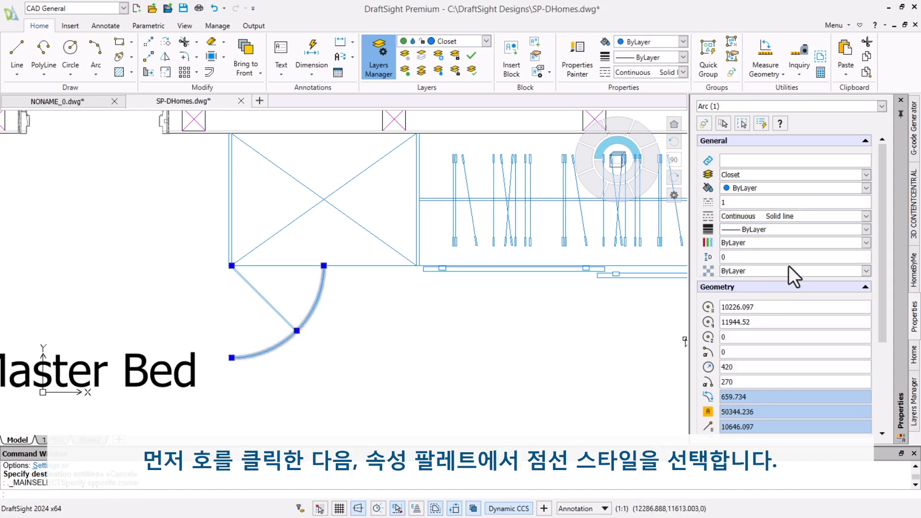
click(864, 220)
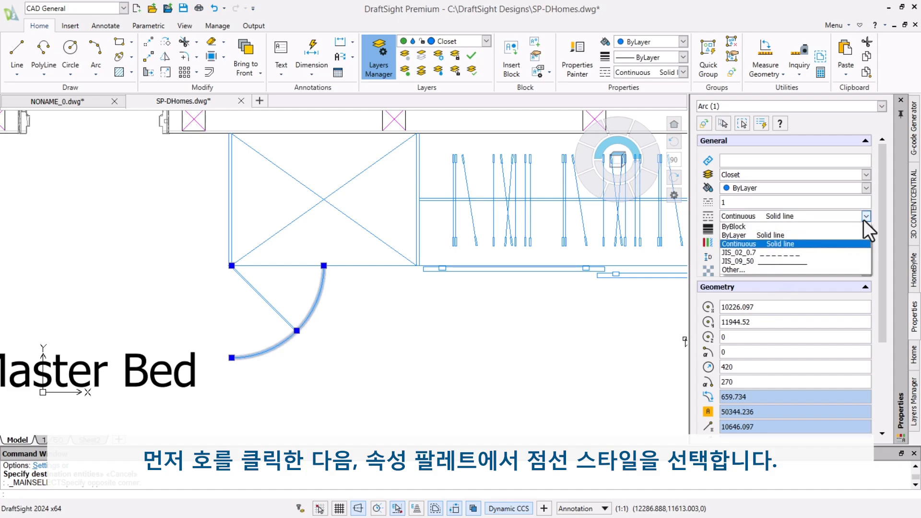
click(790, 255)
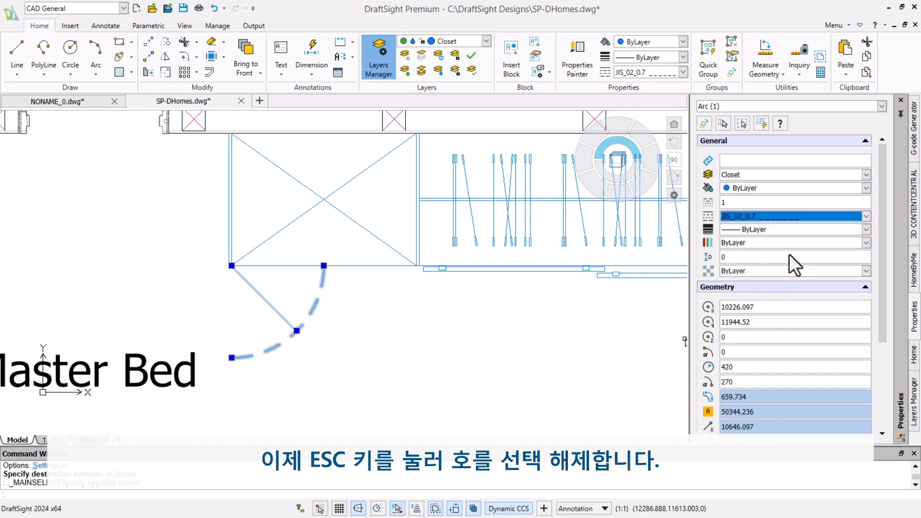
key(Escape)
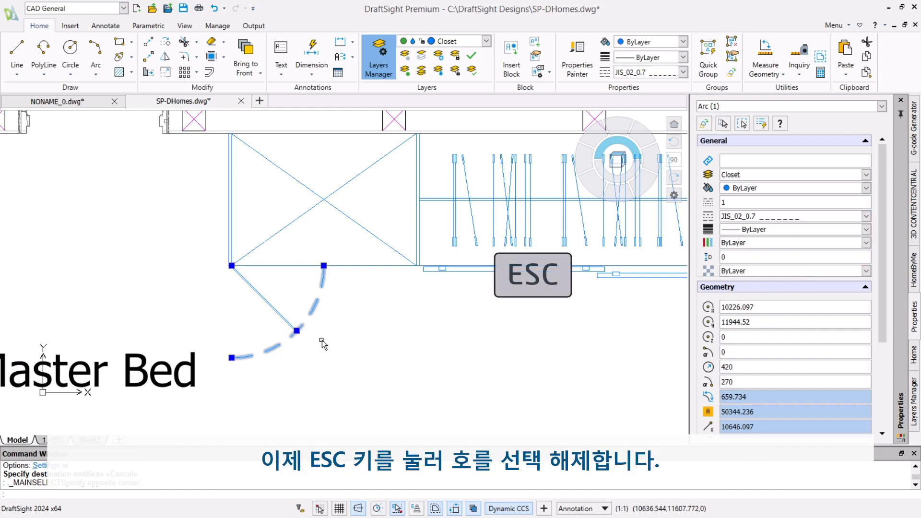
key(Escape)
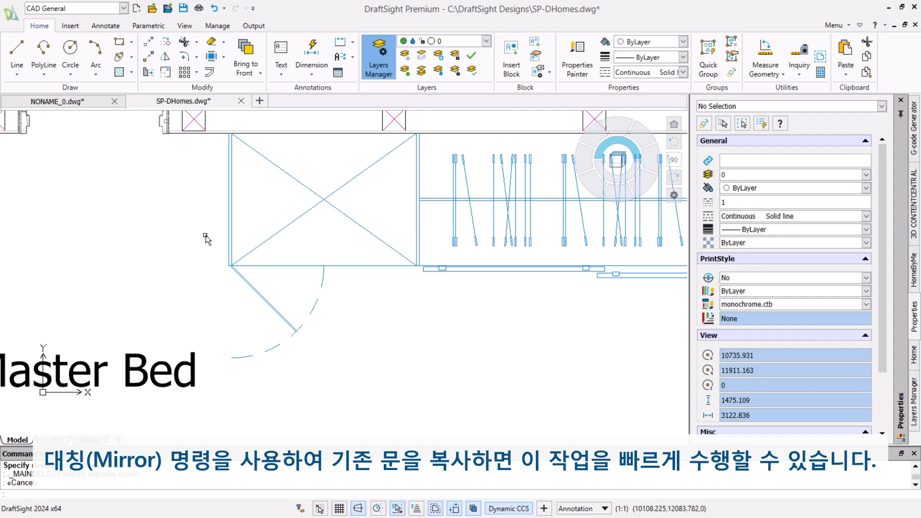
Mirror the closet door and its arc about a vertical line through the arc's upper end, keeping the source entities.
click(165, 60)
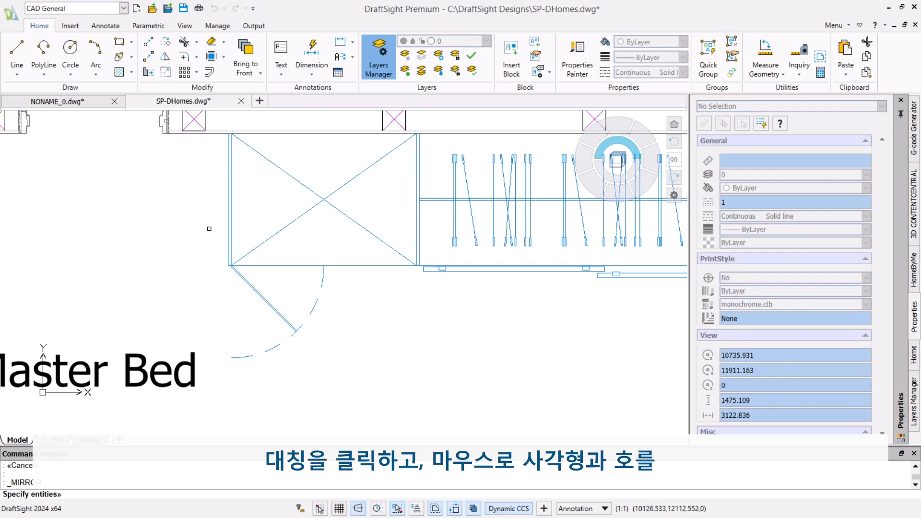
click(340, 291)
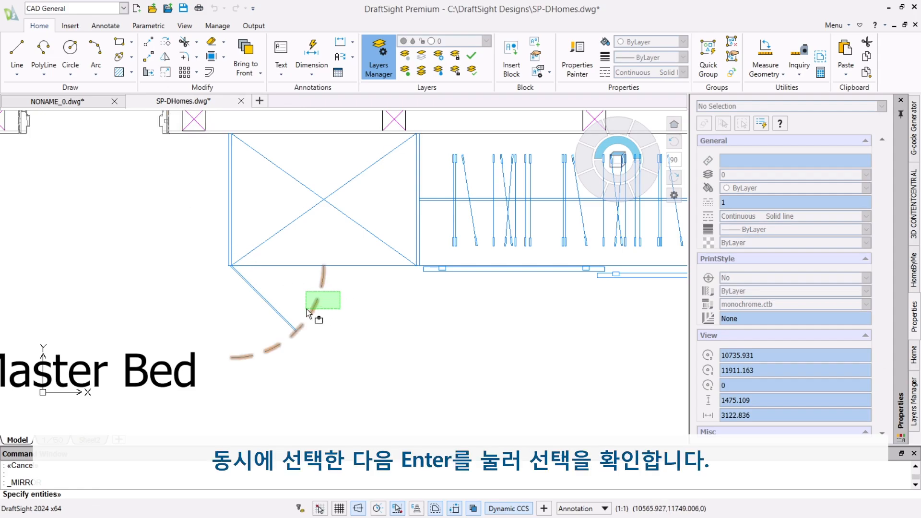
click(270, 334)
key(Return)
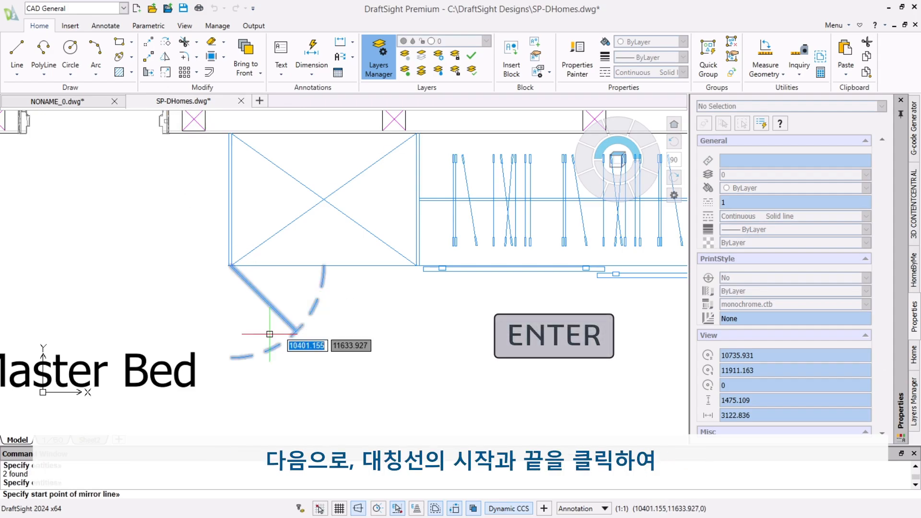
click(324, 266)
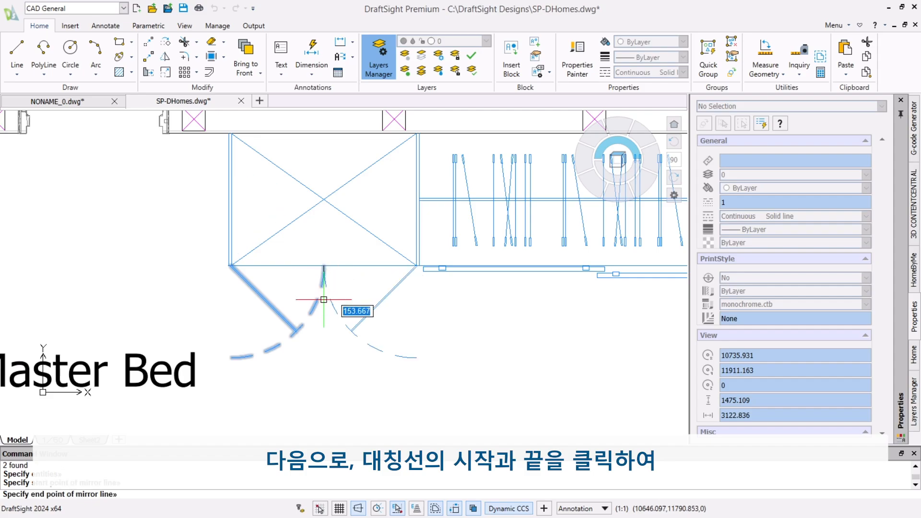
click(316, 386)
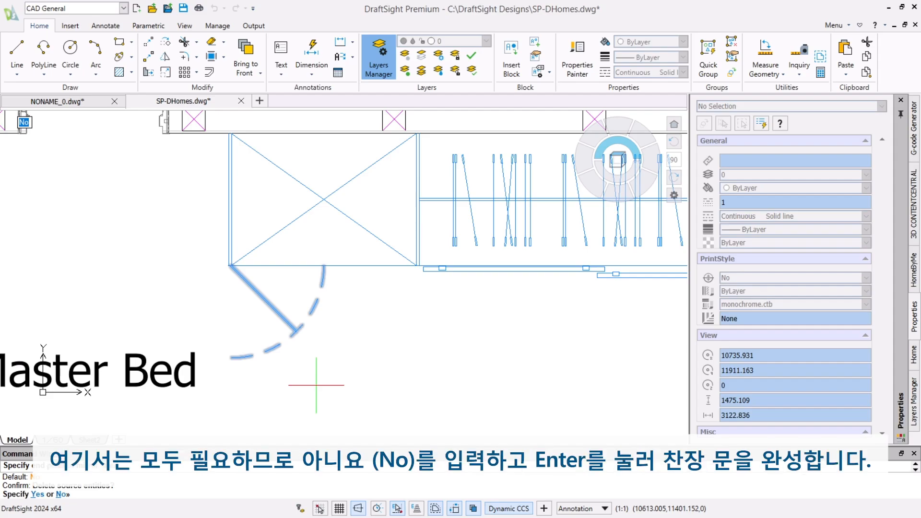
text(NO)
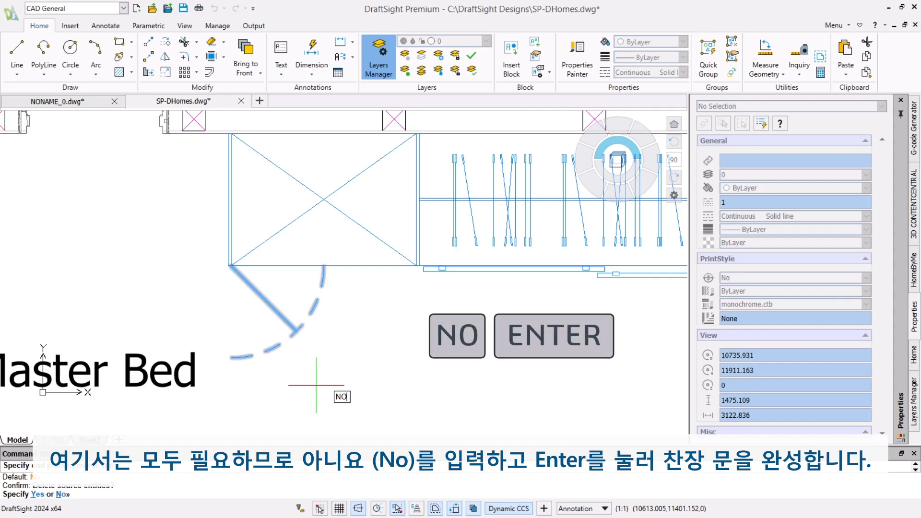
key(Return)
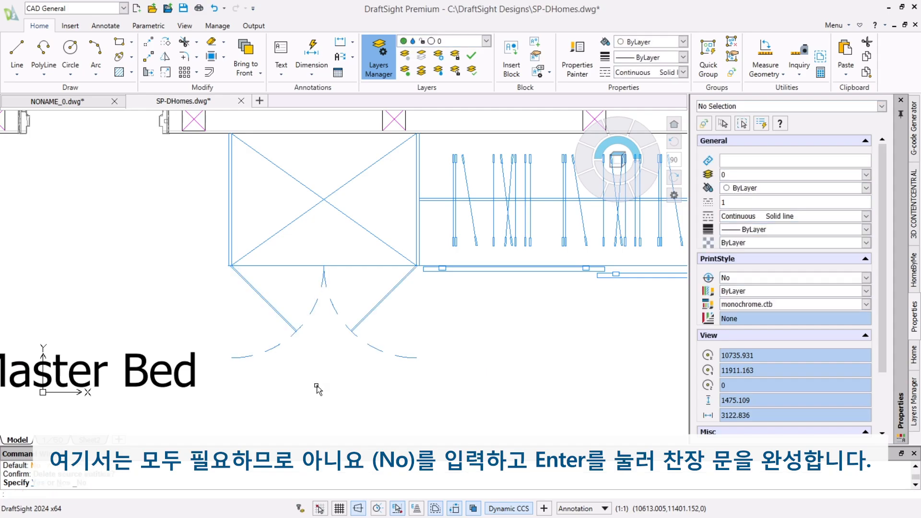
Fillet all corners of the dressing table's rectangular polyline with a radius of 50.
scroll(317, 386, down, 2)
mouse_move(226, 402)
middle_down()
mouse_move(407, 183)
mouse_move(422, 130)
middle_up()
scroll(362, 292, up, 3)
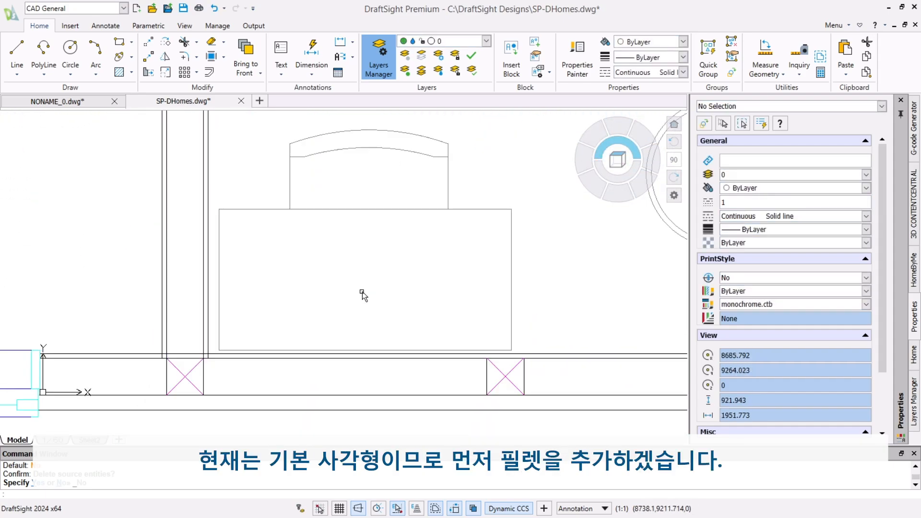
mouse_move(376, 245)
middle_down()
mouse_move(290, 267)
mouse_move(347, 272)
middle_up()
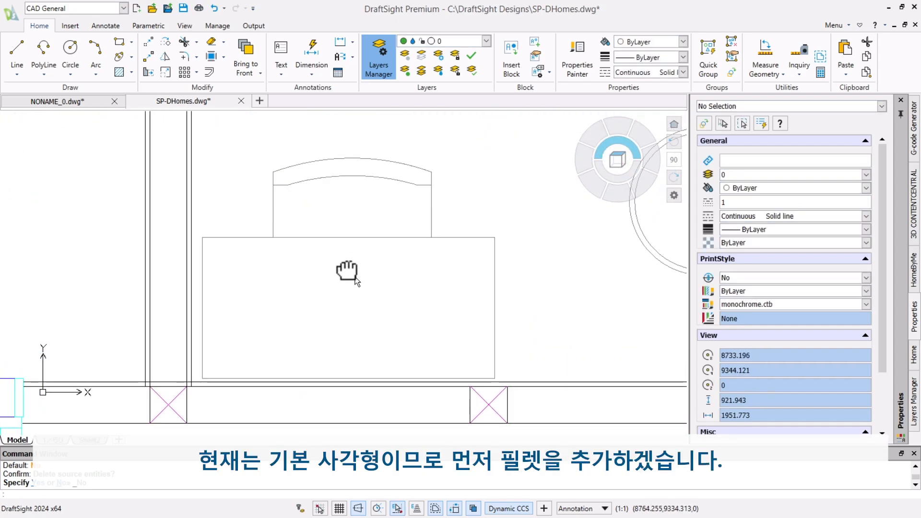
click(183, 57)
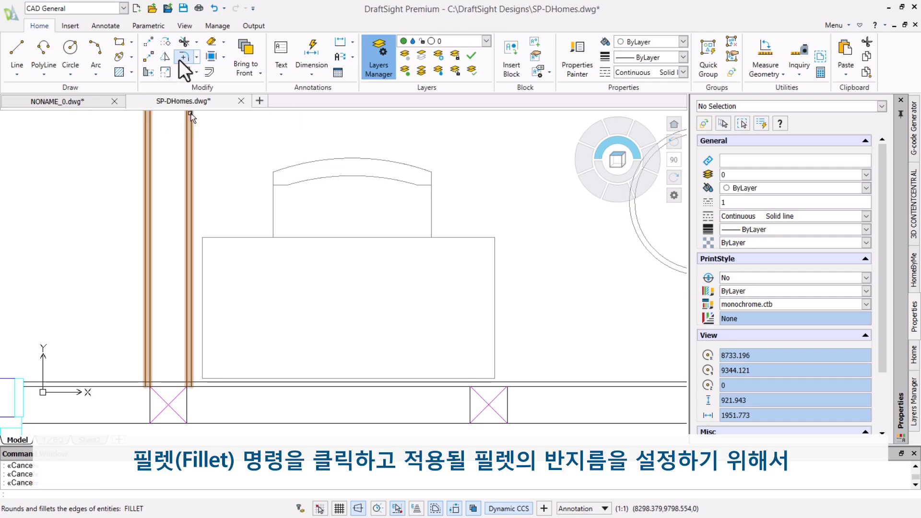
click(183, 59)
text(R)
key(Return)
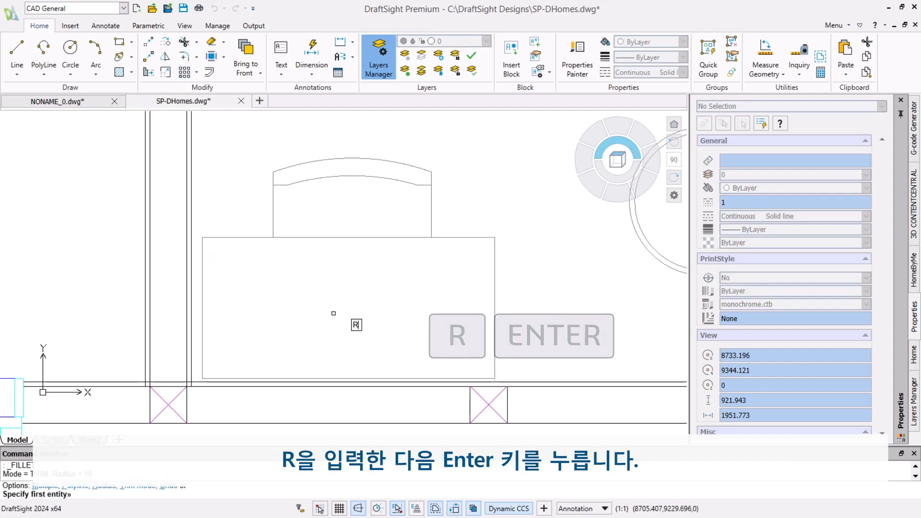
text(50)
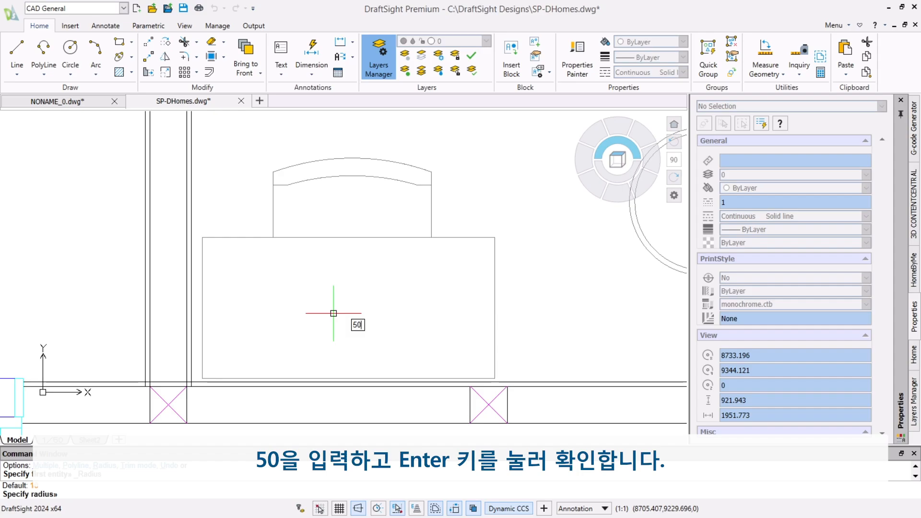
key(Return)
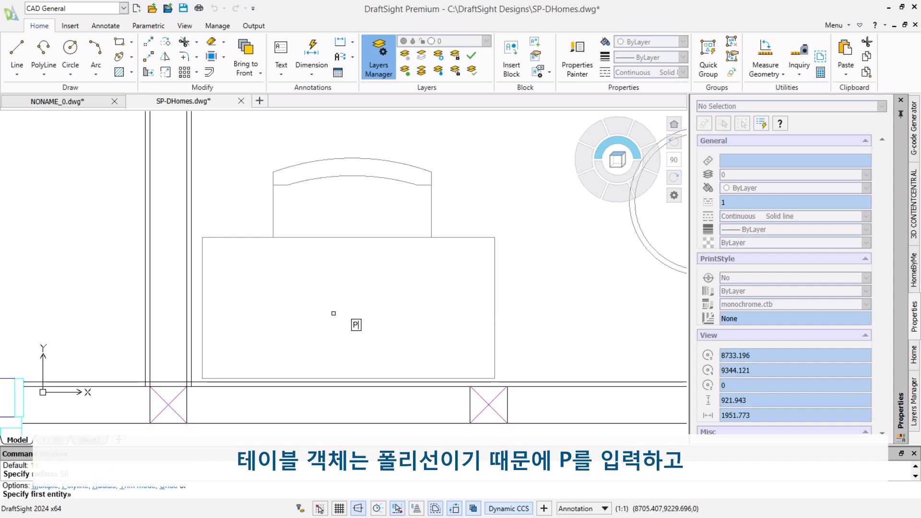
text(P)
key(Return)
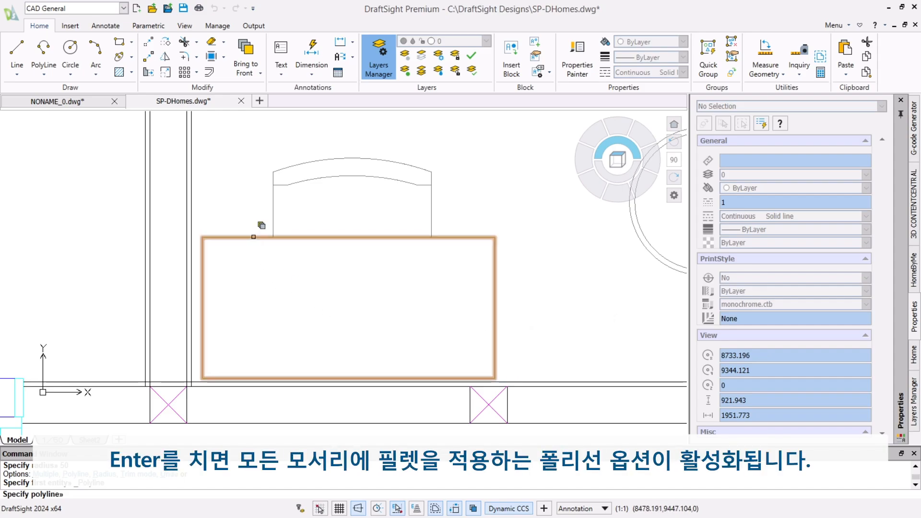
click(254, 237)
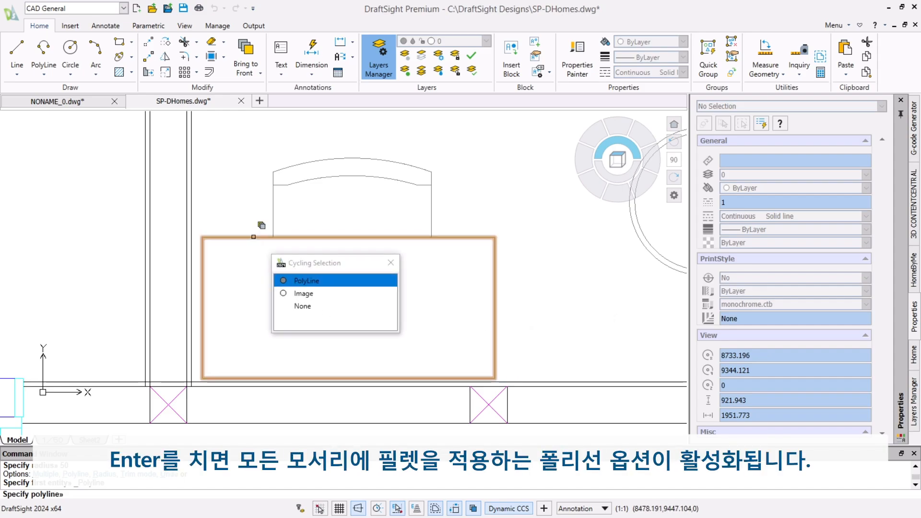
click(303, 281)
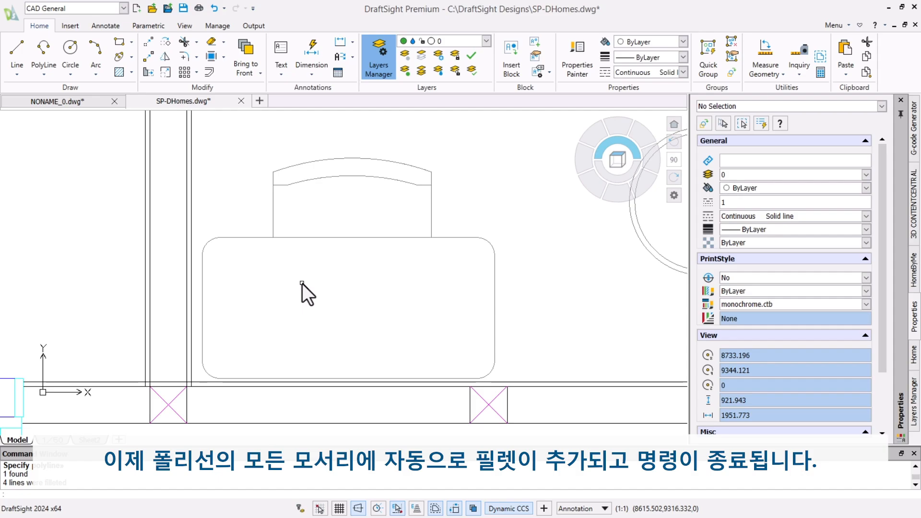
key(Return)
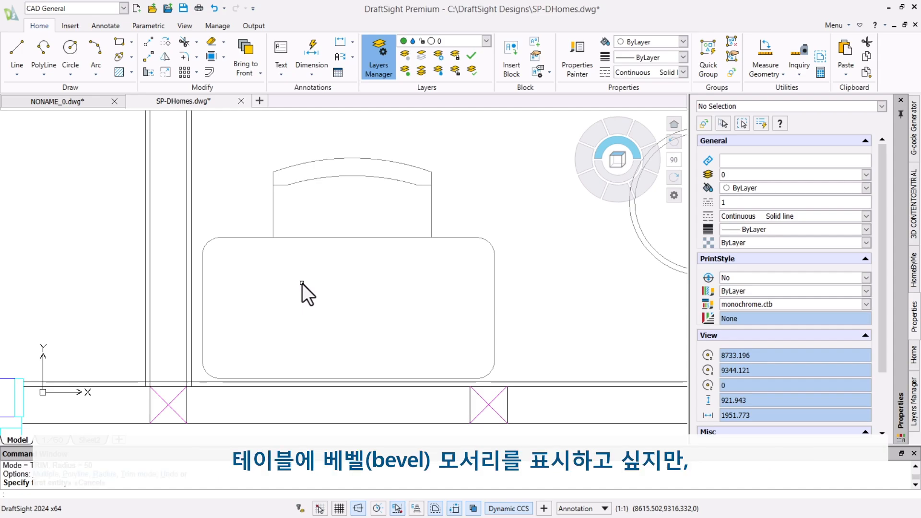
Offset the filleted dressing table outline inward by a distance of 15.
click(207, 75)
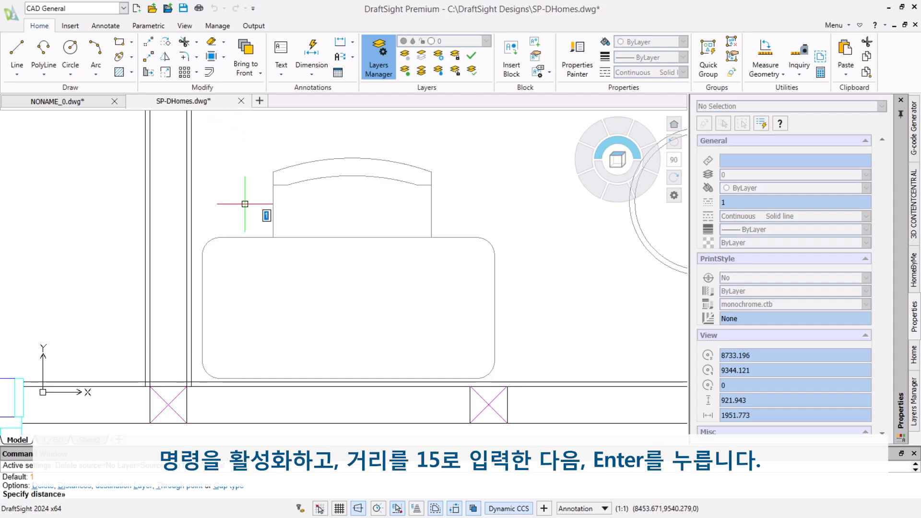
text(15)
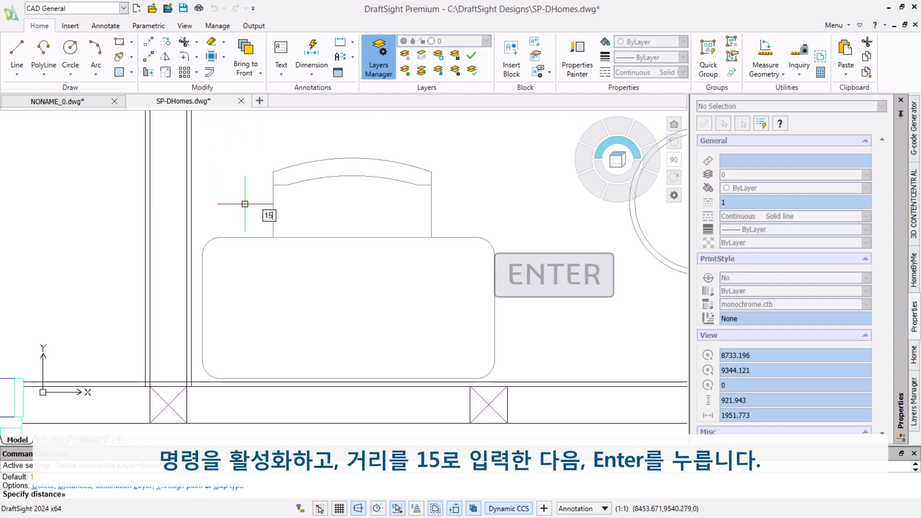
key(Return)
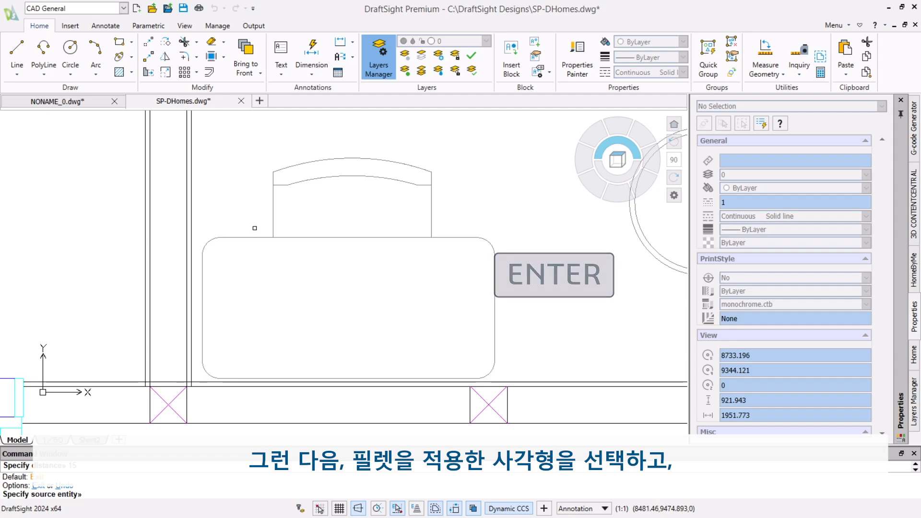
click(250, 236)
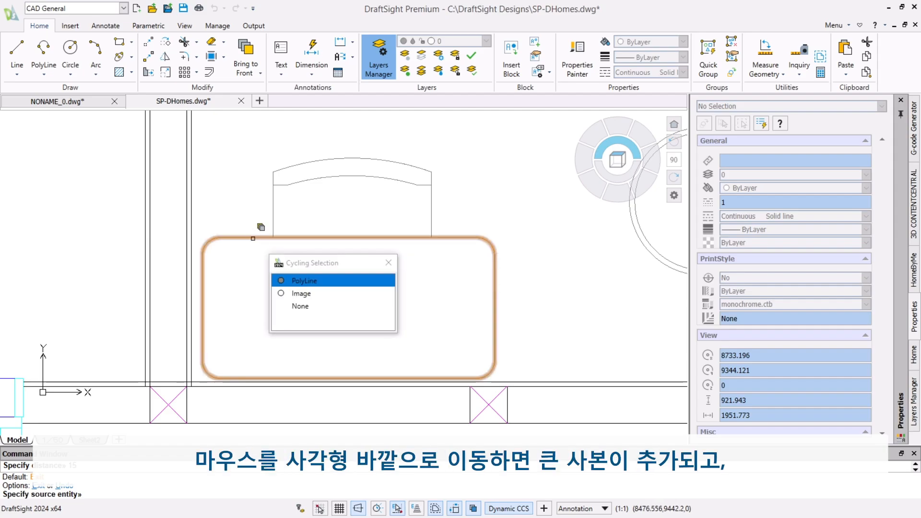
click(288, 281)
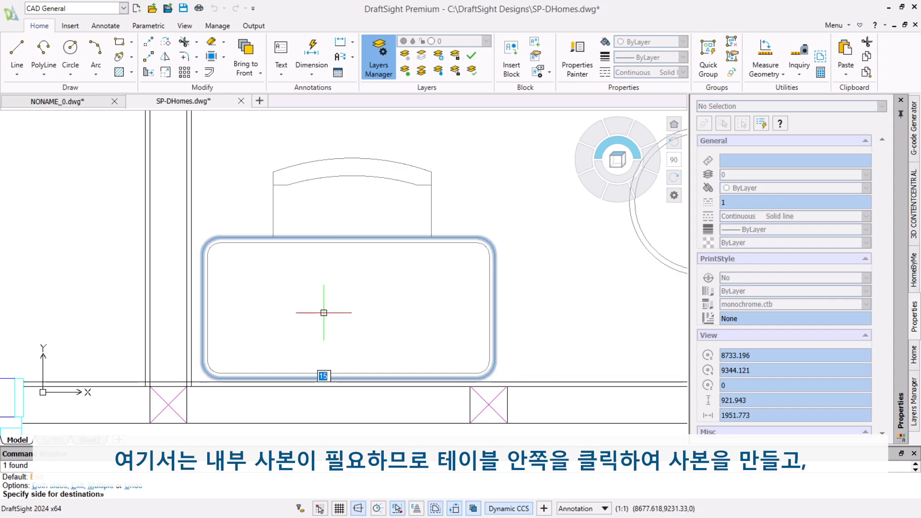
key(Escape)
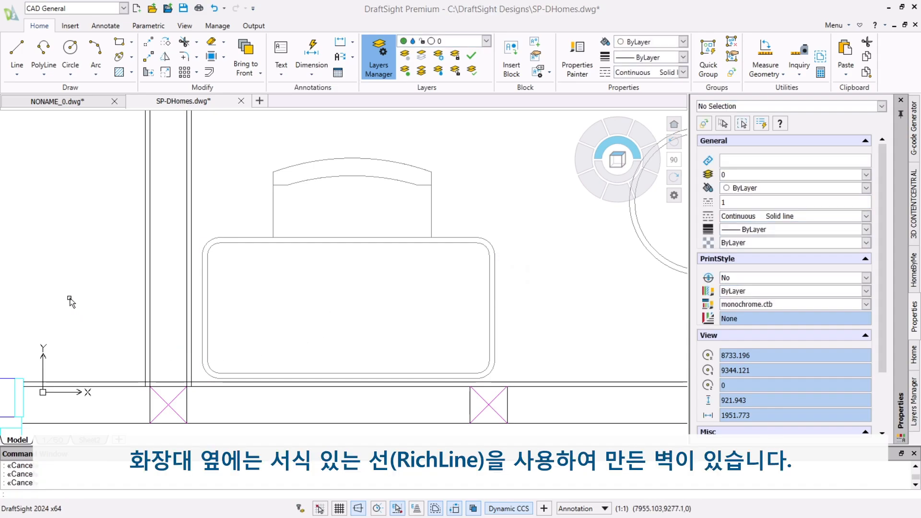
Join the inner wall beside the dressing table to the outer wall with the Merged Tee RichLine style.
mouse_move(76, 314)
middle_down()
mouse_move(355, 302)
mouse_move(463, 269)
mouse_move(496, 247)
middle_up()
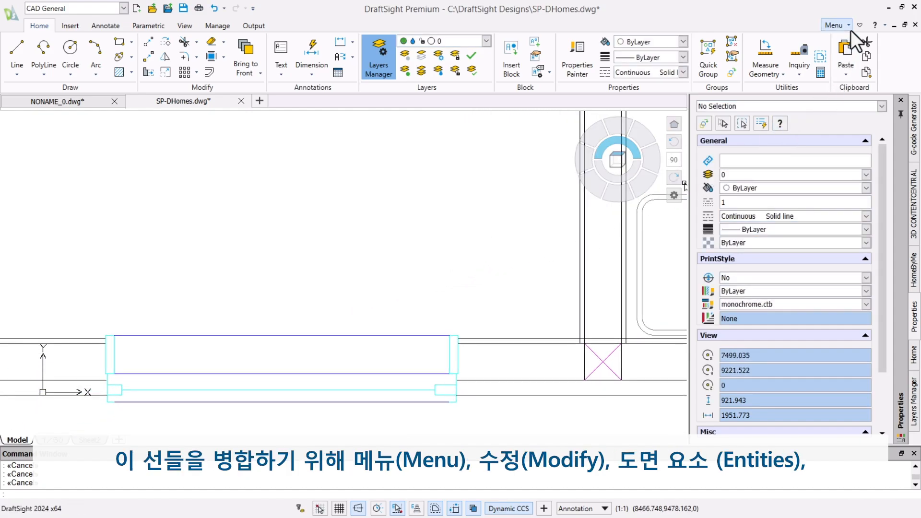
click(847, 26)
mouse_move(852, 130)
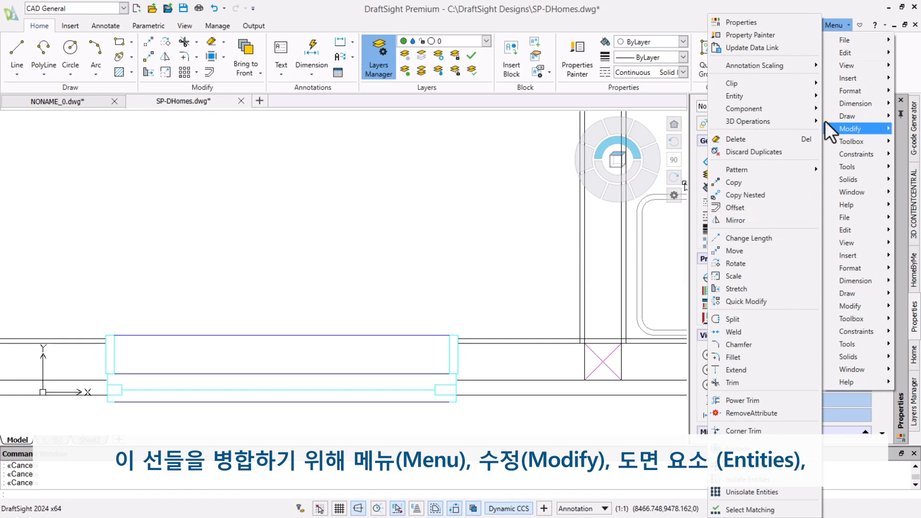
mouse_move(767, 96)
click(871, 172)
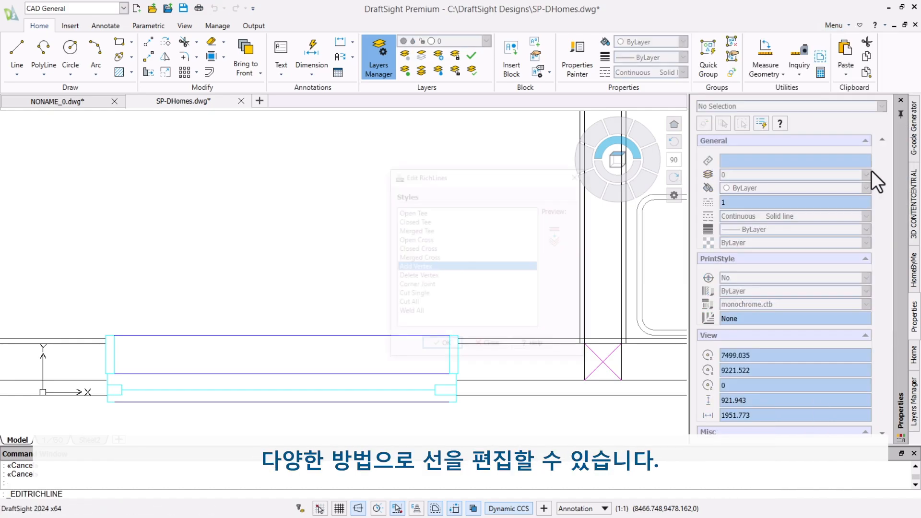
click(437, 230)
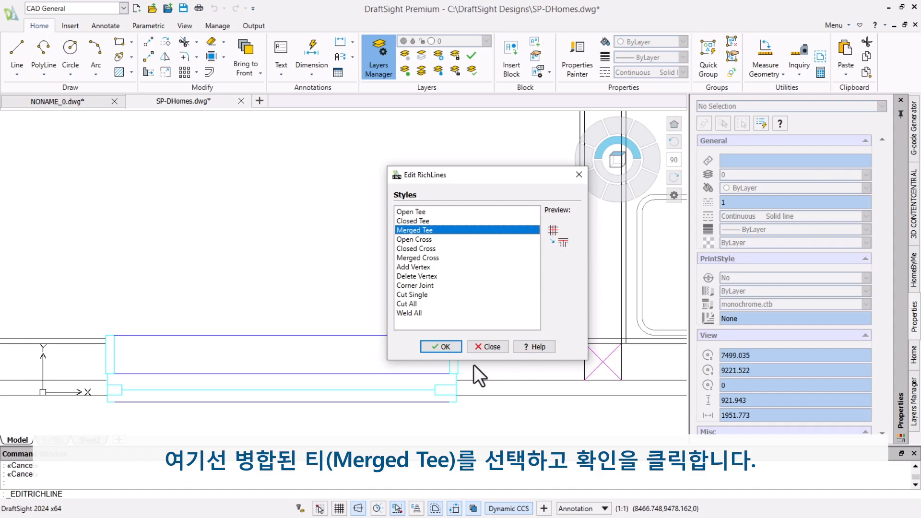
click(448, 349)
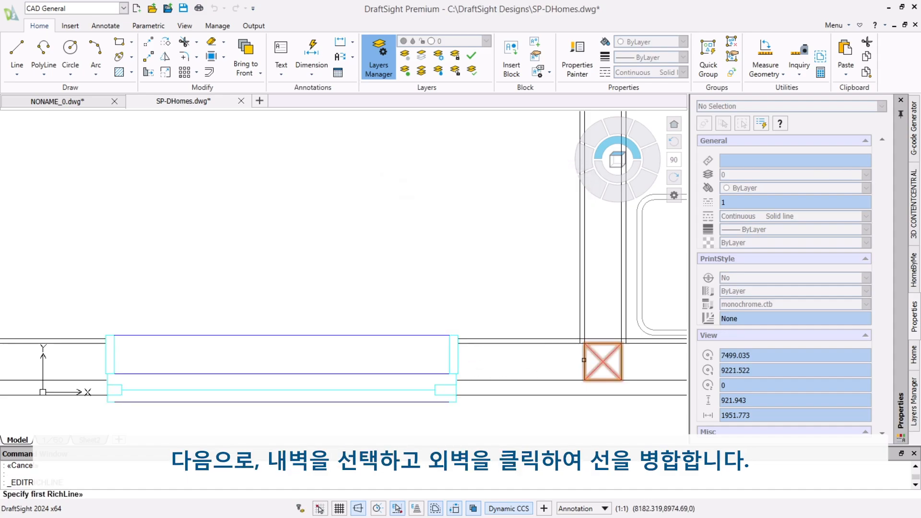
click(621, 319)
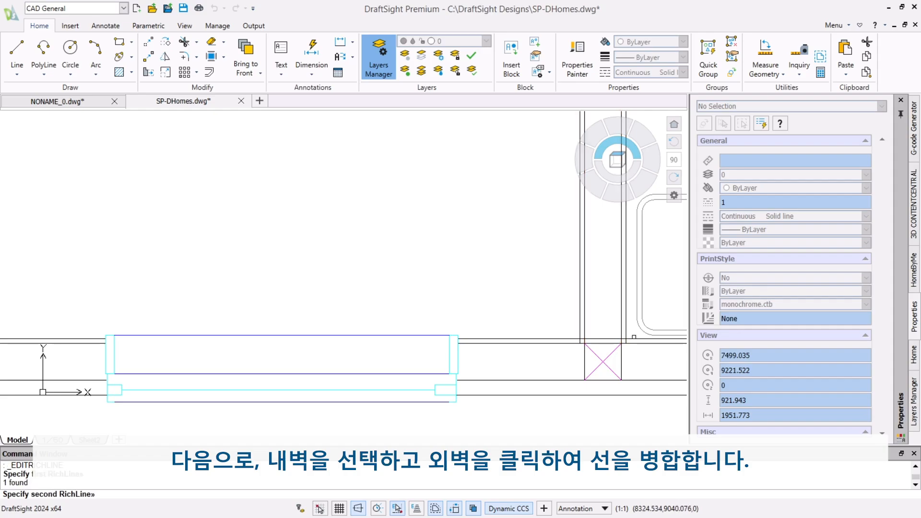
click(636, 337)
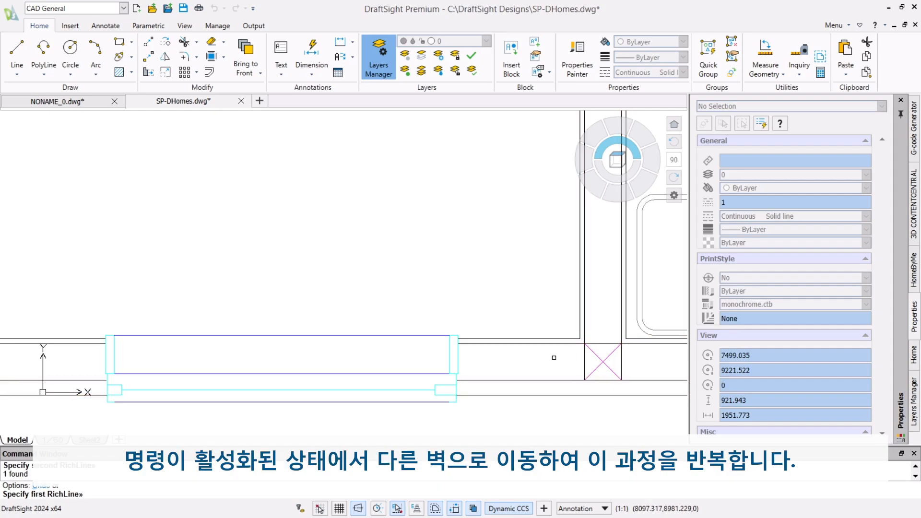
Join the Guest Bed's inner wall to the outer wall with the same Merged Tee edit and end the command.
mouse_move(79, 282)
middle_down()
mouse_move(465, 258)
mouse_move(519, 233)
middle_up()
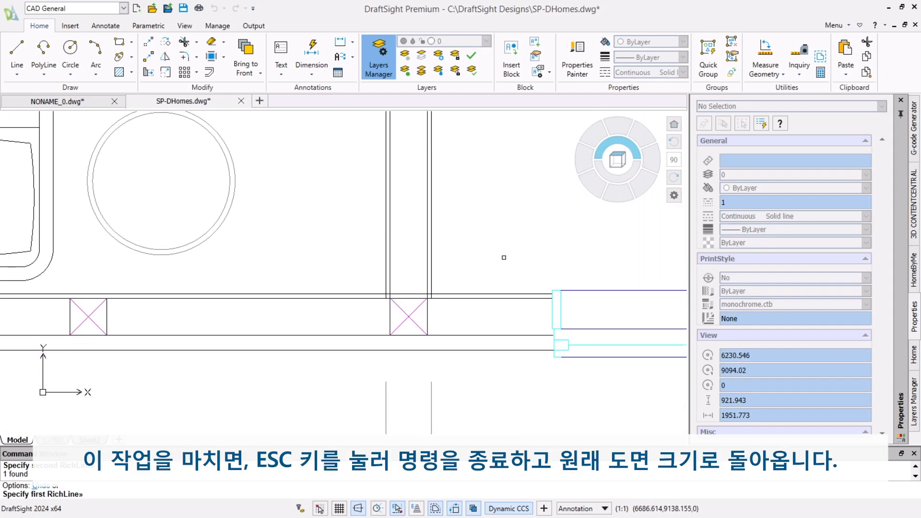
click(428, 270)
click(455, 293)
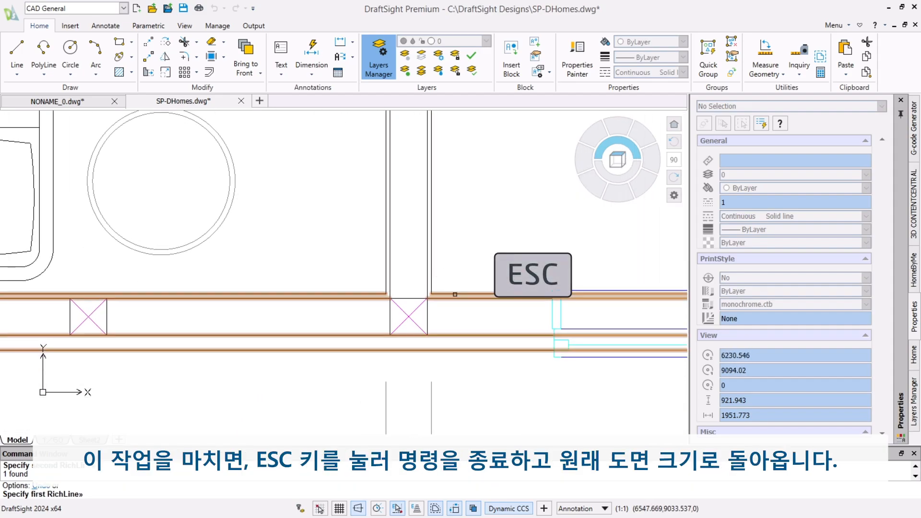
key(Escape)
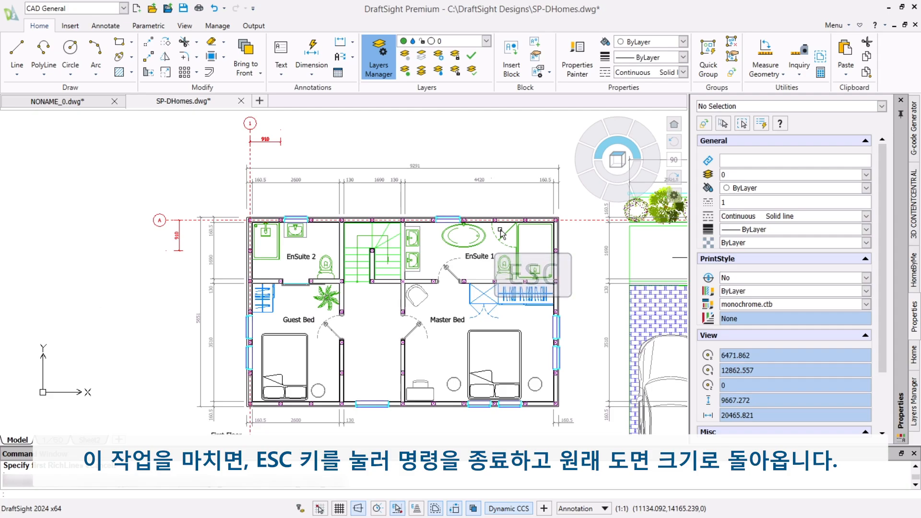
key(Escape)
key(Escape)
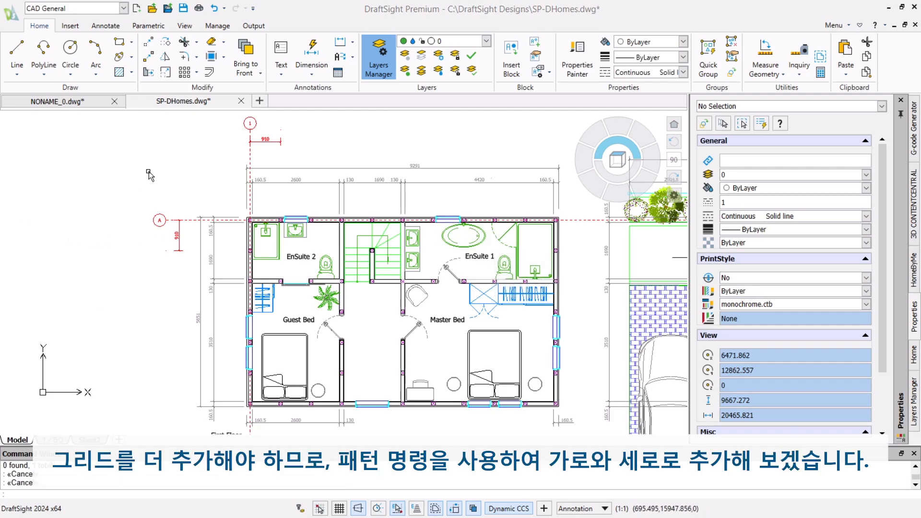
Pattern grid line 1 with its bubble and dimension linearly, 1 vertical and 11 horizontal elements at 910 horizontal spacing, and delete the surplus dimension at the far end.
click(183, 76)
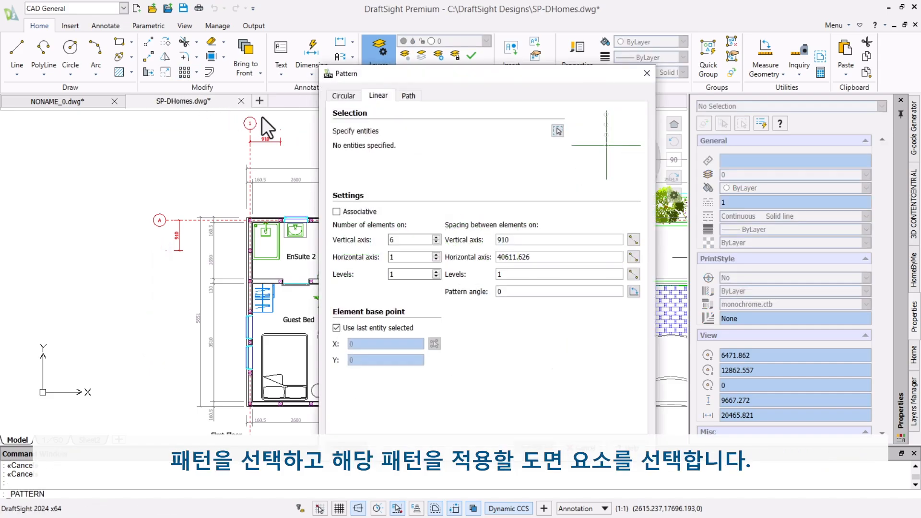
click(557, 131)
drag(298, 116, 227, 154)
key(Return)
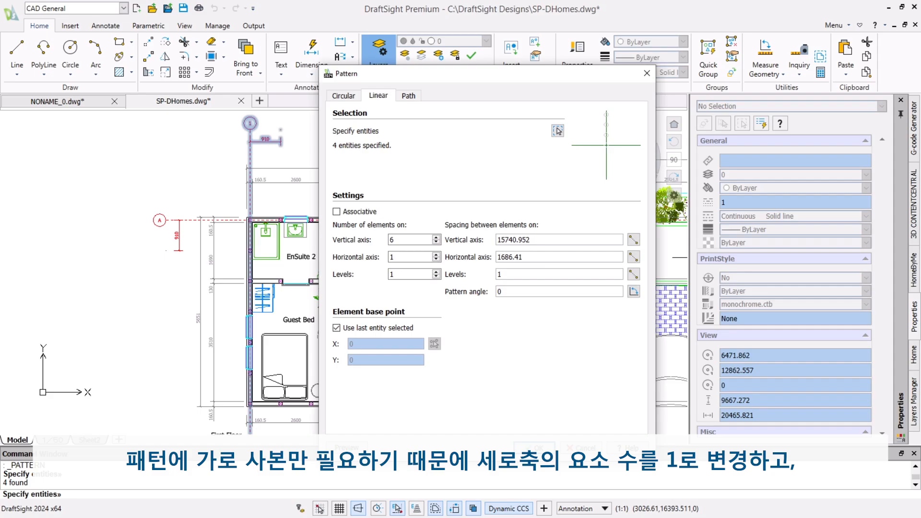
drag(398, 240, 377, 243)
double_click(398, 257)
text(11)
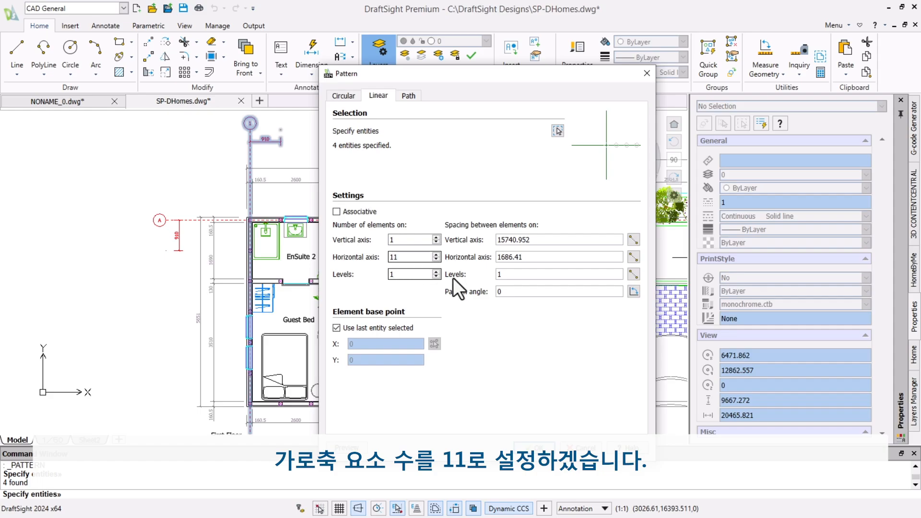
drag(527, 257, 492, 257)
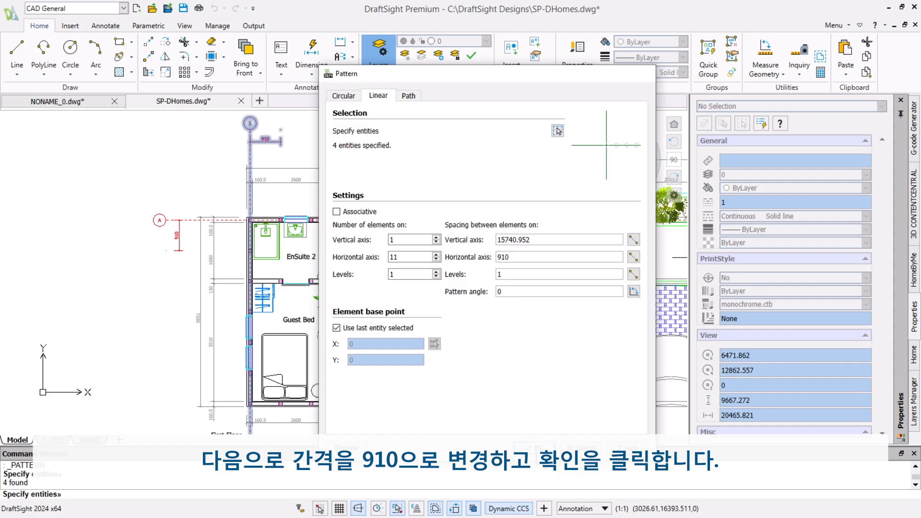
click(534, 447)
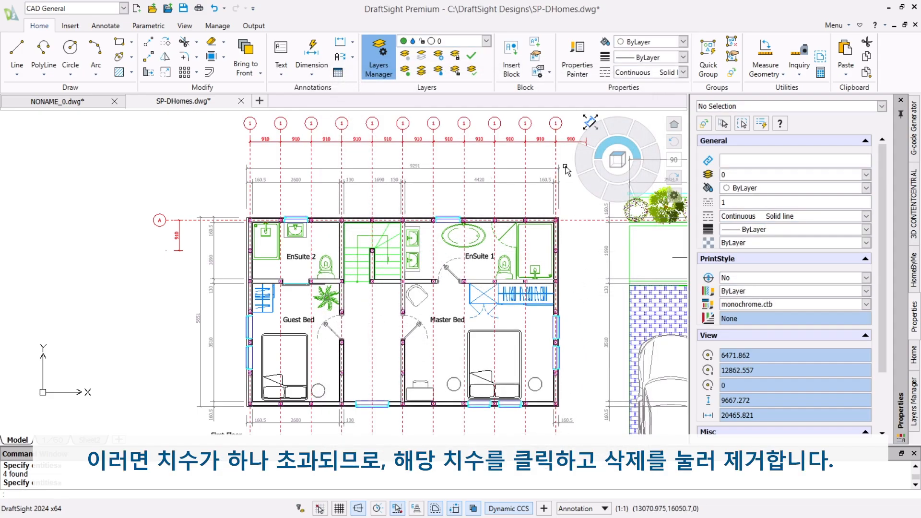
click(567, 143)
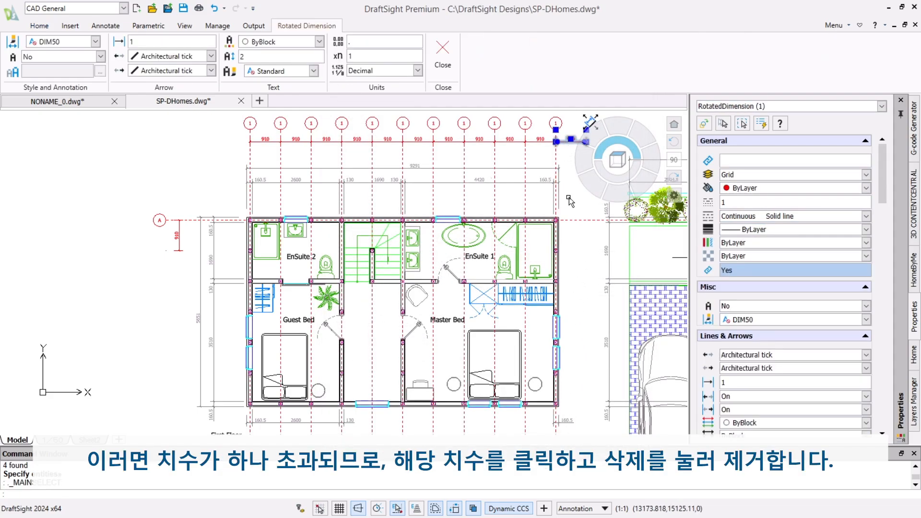
key(Delete)
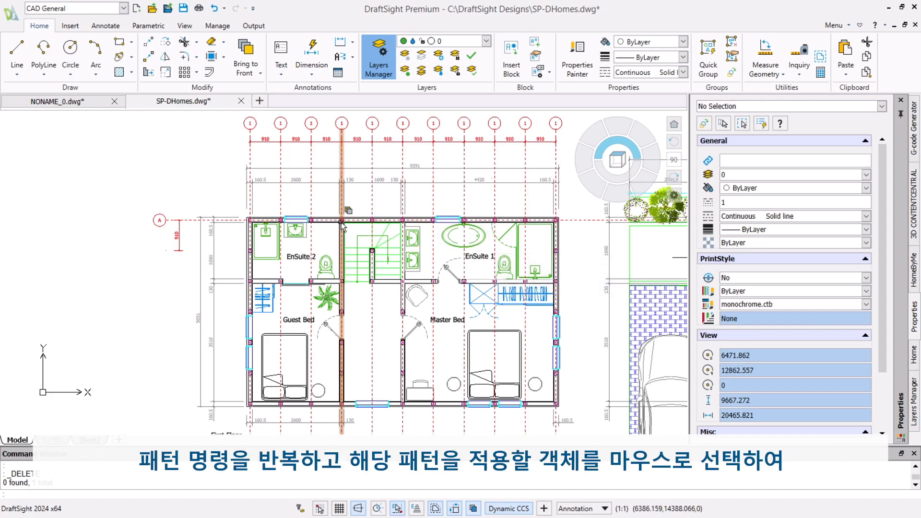
Pattern grid line A with its bubble and dimension linearly, with 6 vertical and 1 horizontal elements at -910 vertical spacing.
click(186, 75)
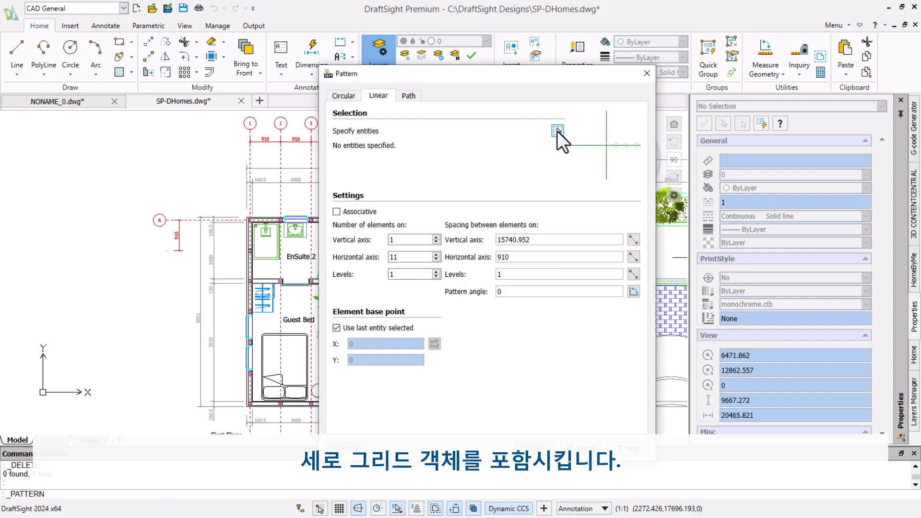
click(557, 131)
click(181, 206)
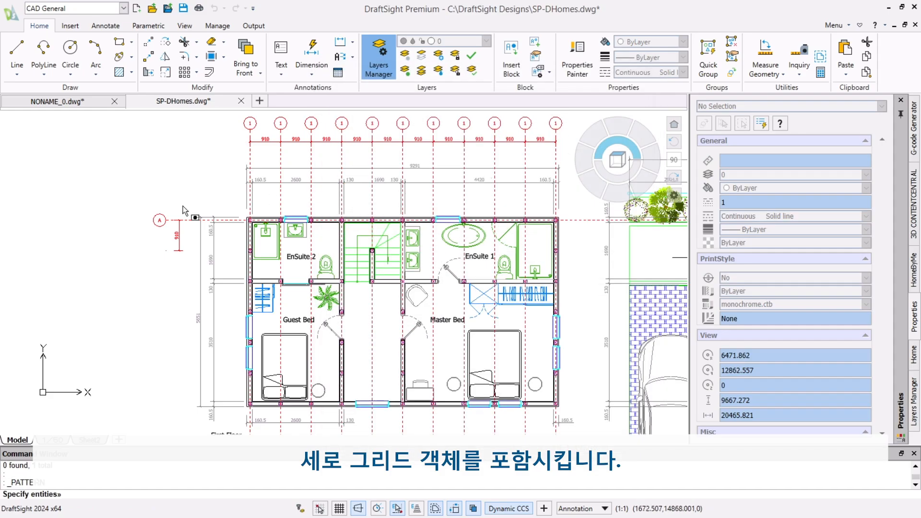
click(138, 246)
key(Return)
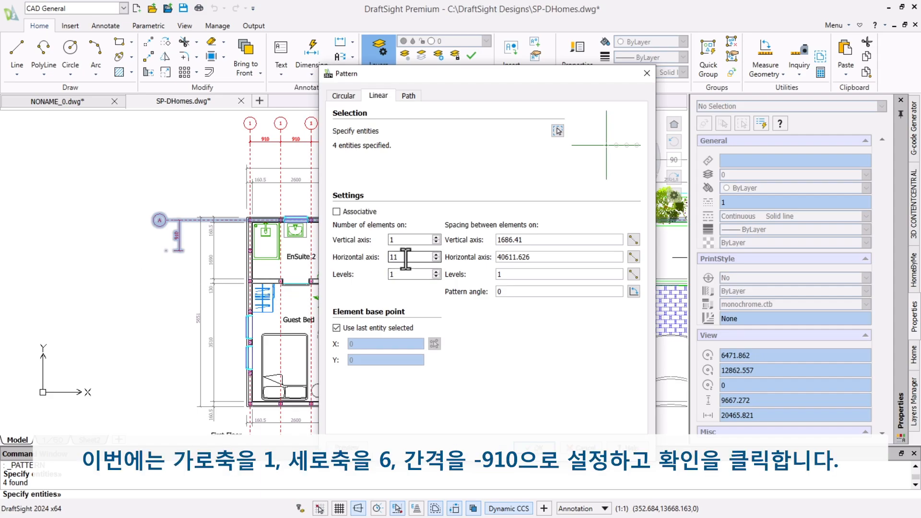
drag(406, 259, 381, 240)
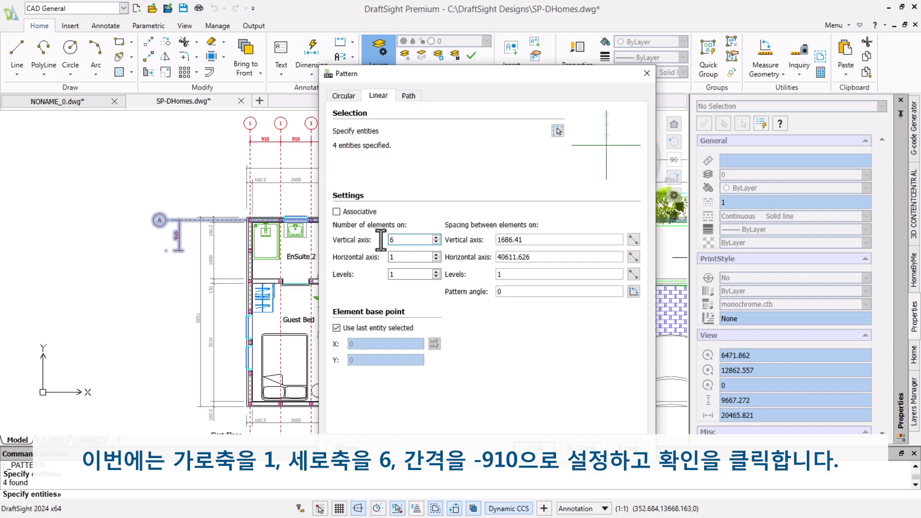
drag(528, 240, 475, 240)
text(-)
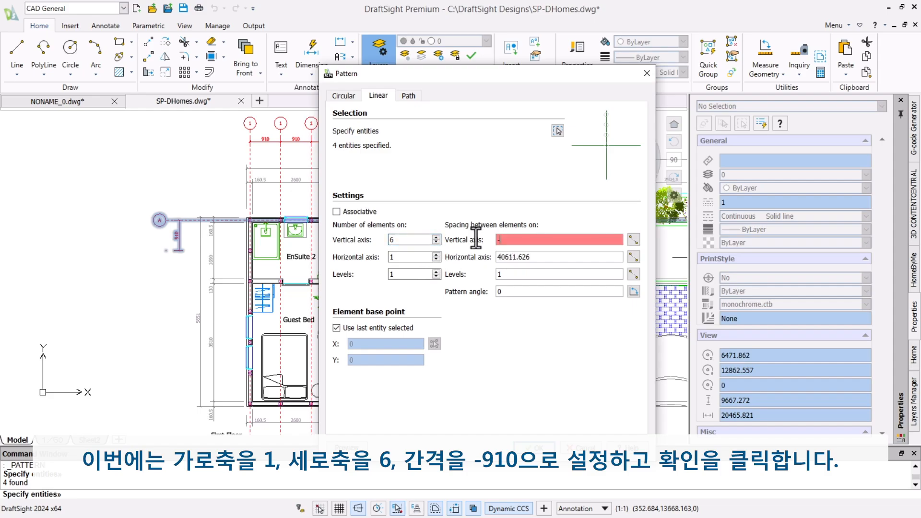
text(910)
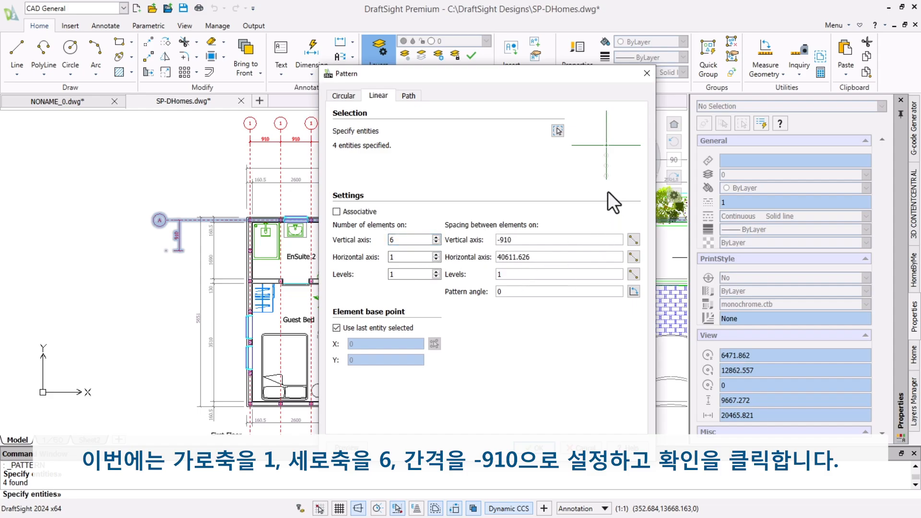
click(534, 447)
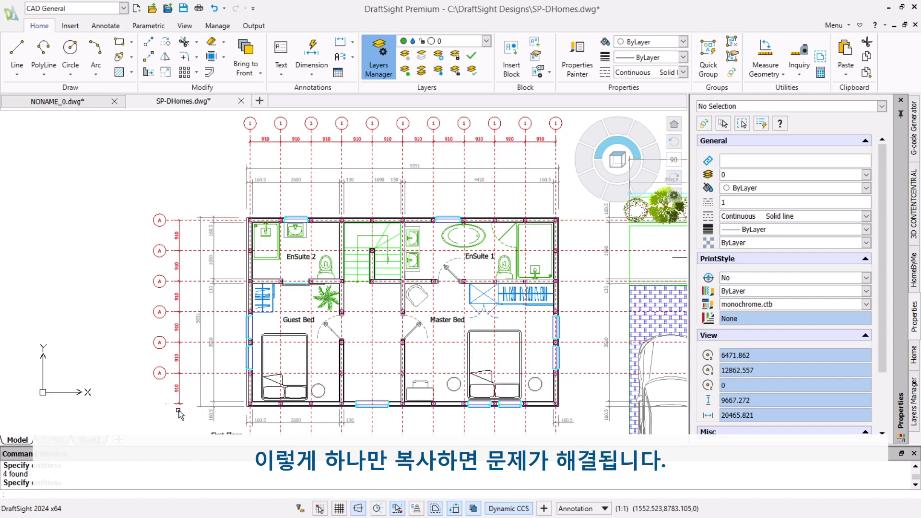
Copy the lowest horizontal grid line and its bubble, without the dimensions, down to the end of the last vertical grid dimension.
click(173, 368)
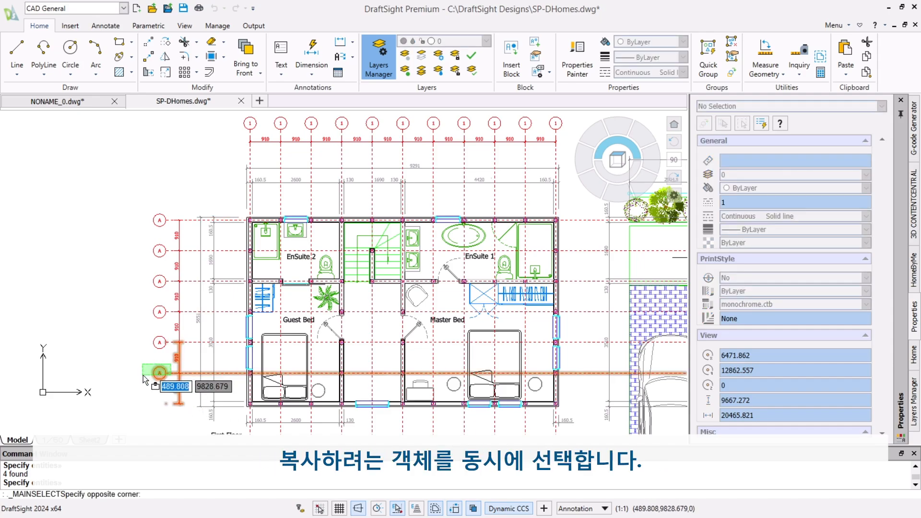
click(148, 379)
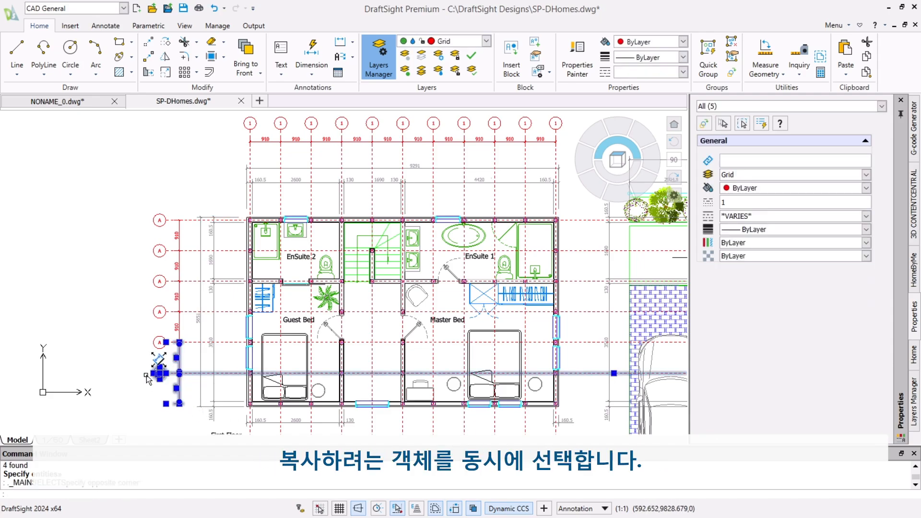
shift+click(179, 358)
shift+click(180, 388)
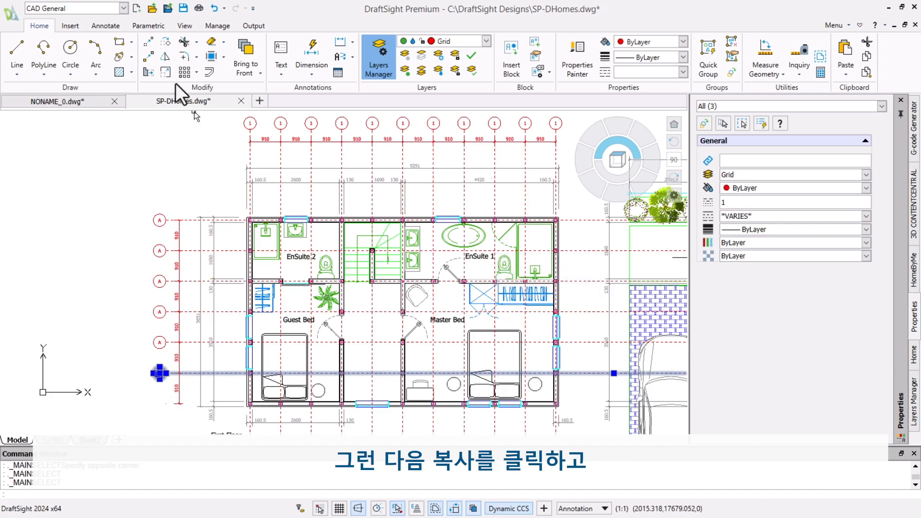
click(146, 59)
click(166, 373)
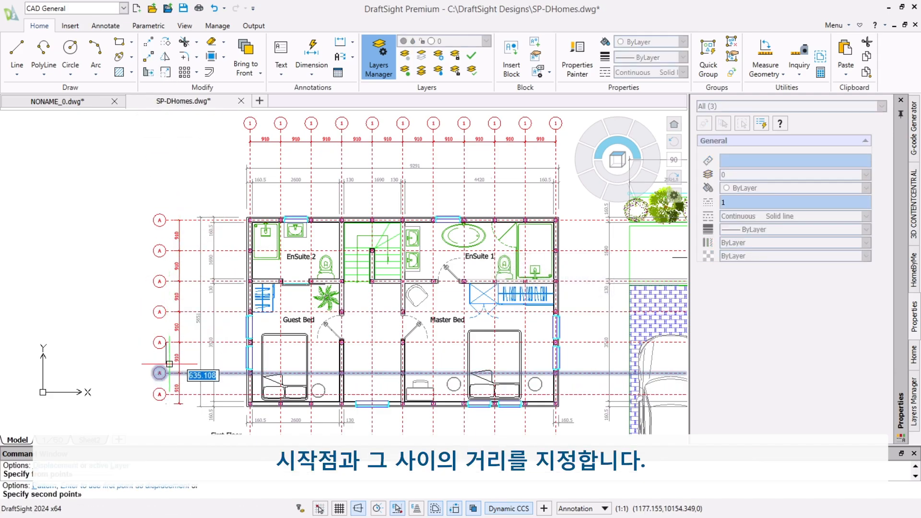
click(166, 374)
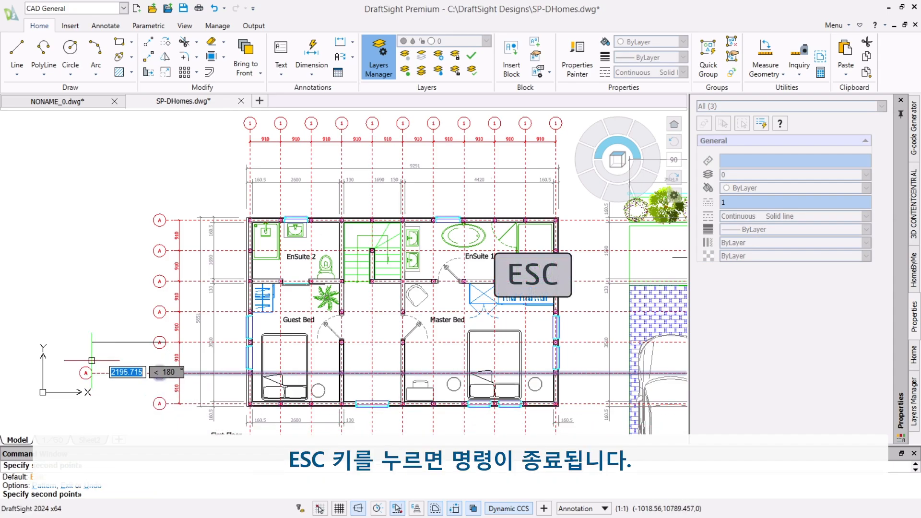
key(Escape)
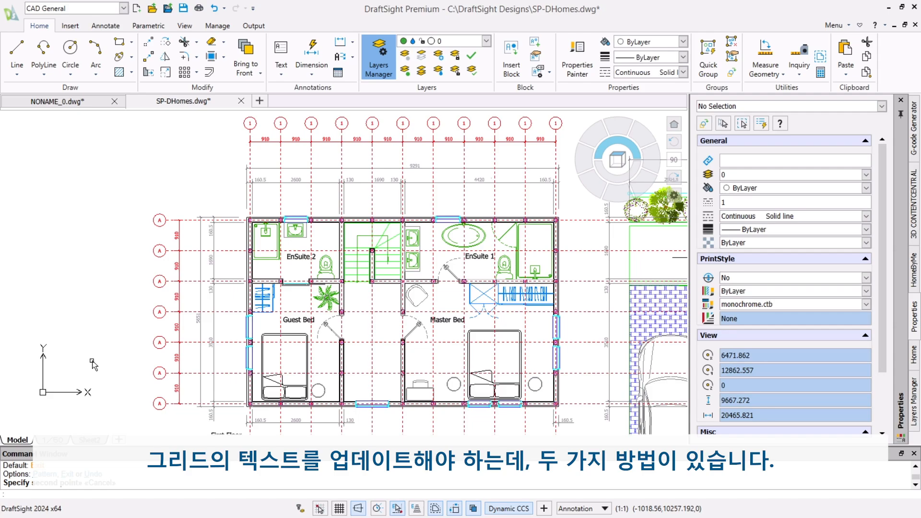
Change the text in the second vertical grid line's bubble to 2 through its properties.
click(281, 124)
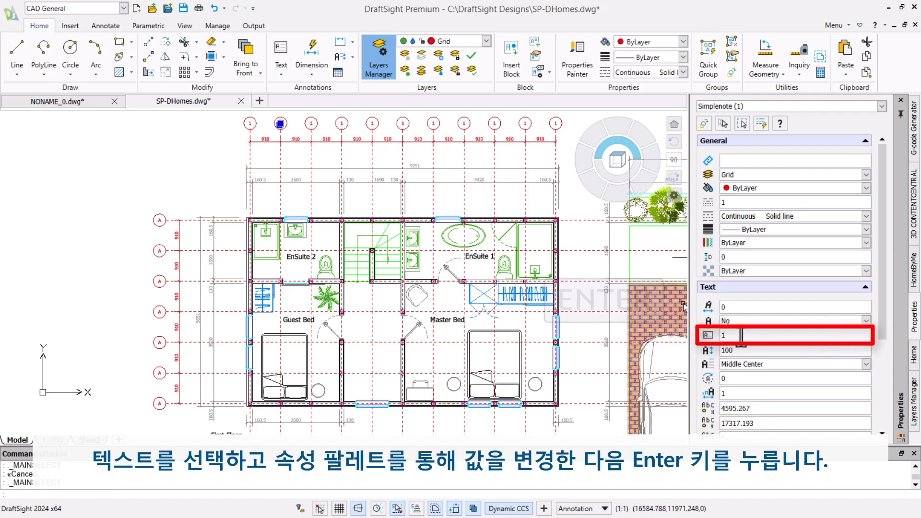
double_click(754, 335)
text(2)
key(Return)
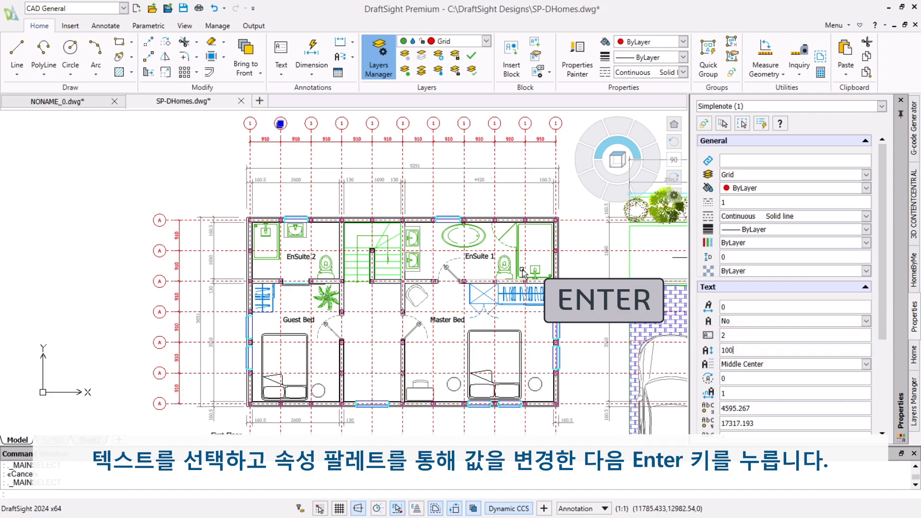
key(Escape)
Change the third and fourth vertical grid bubbles' text to 3 and 4 through their properties.
text(zoom)
key(Return)
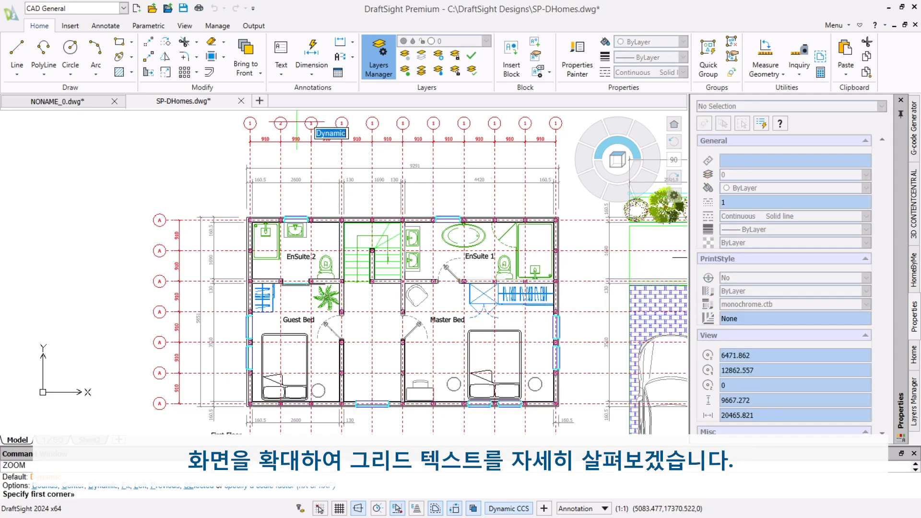
click(568, 111)
click(236, 139)
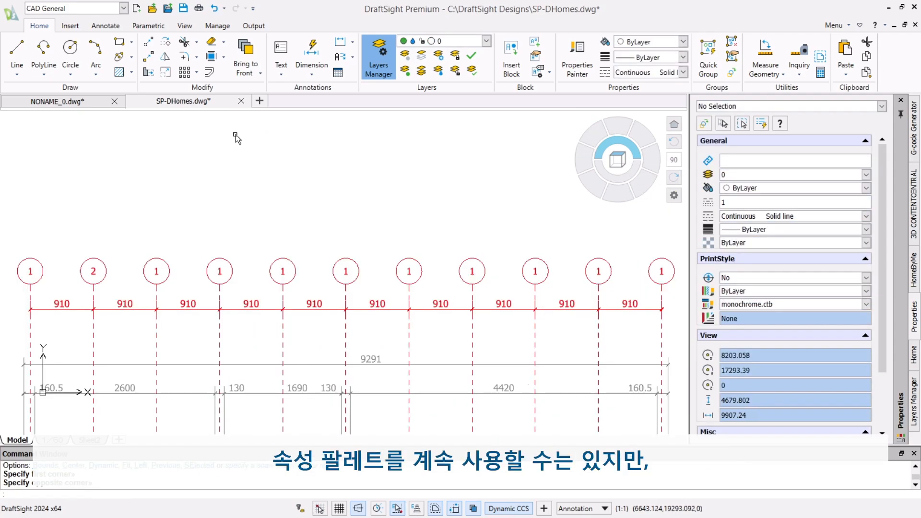
click(156, 273)
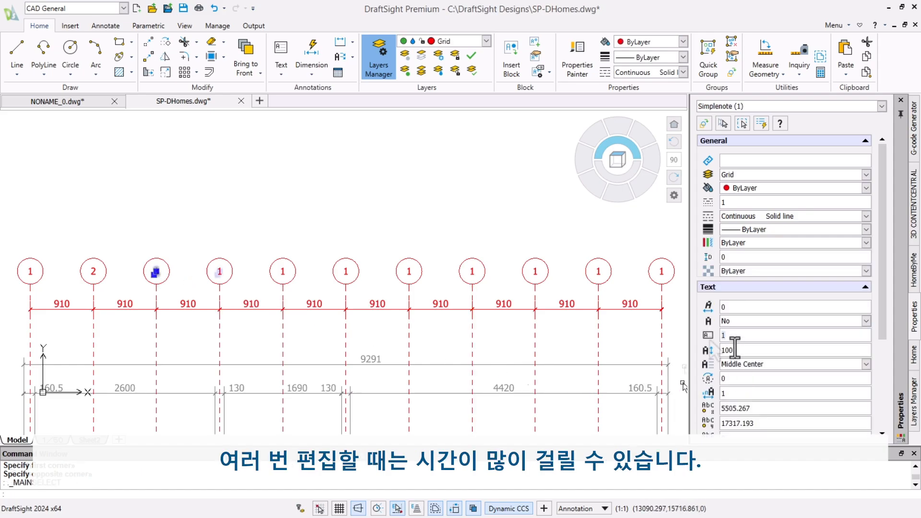
text(3)
key(Return)
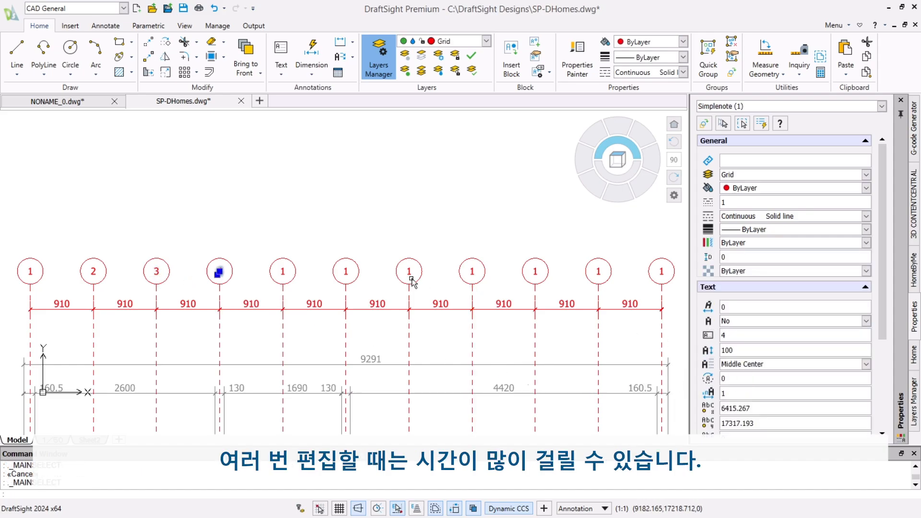
key(Escape)
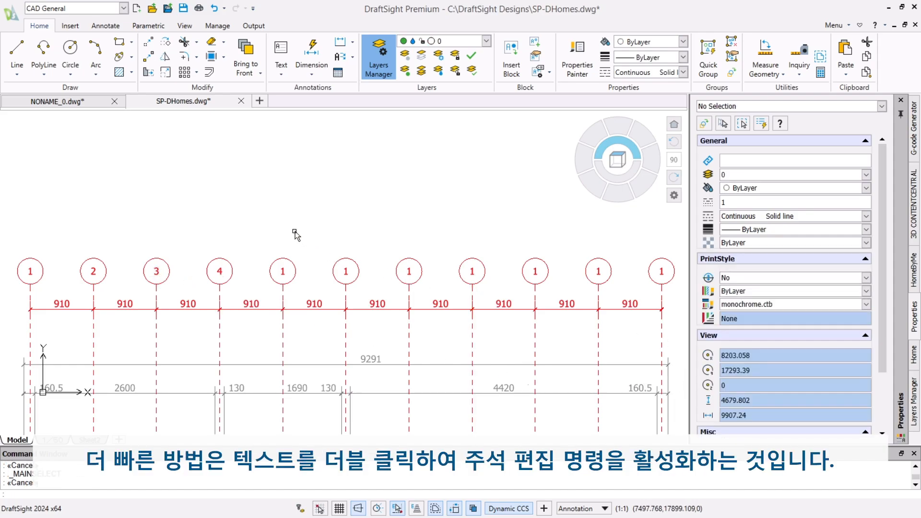
Use Edit Annotation to number the remaining vertical grid bubbles 5 to 11 and letter the horizontal grid bubbles B to F.
double_click(283, 272)
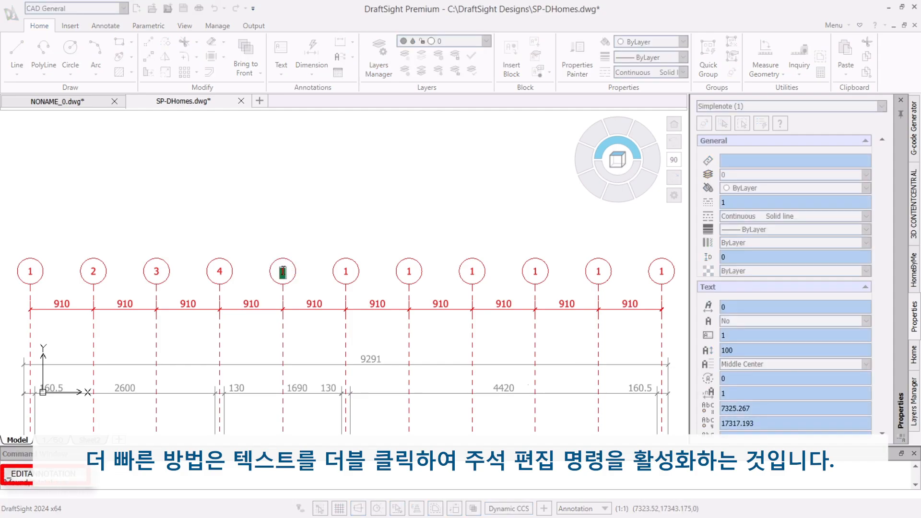
click(344, 270)
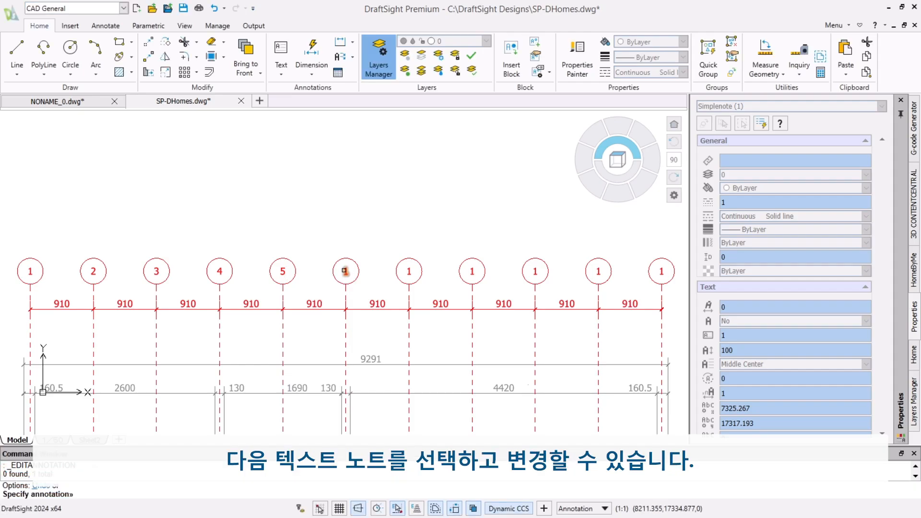
click(344, 271)
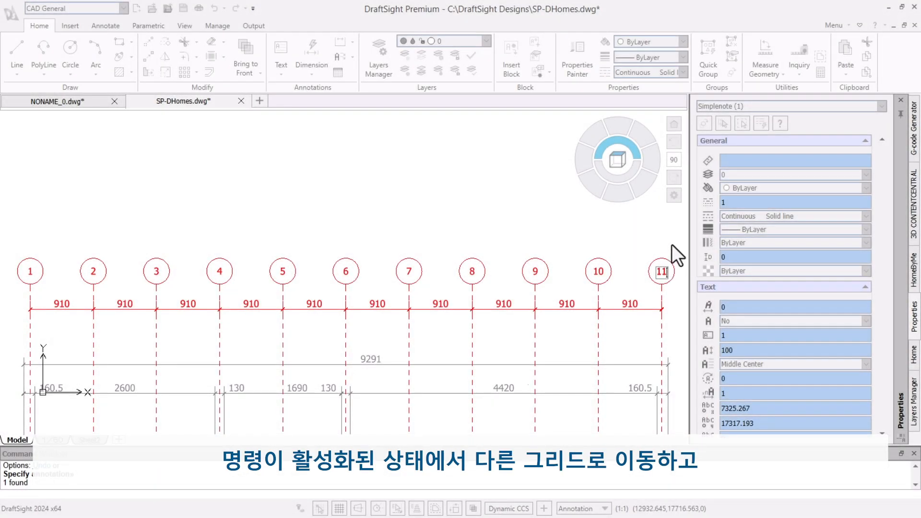
click(671, 243)
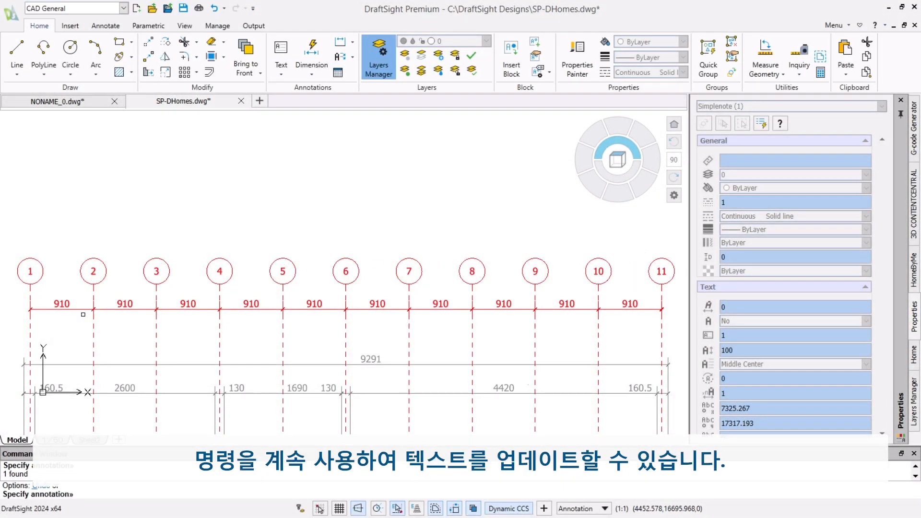
mouse_move(56, 359)
middle_down()
mouse_move(199, 323)
mouse_move(475, 27)
mouse_move(485, 2)
middle_up()
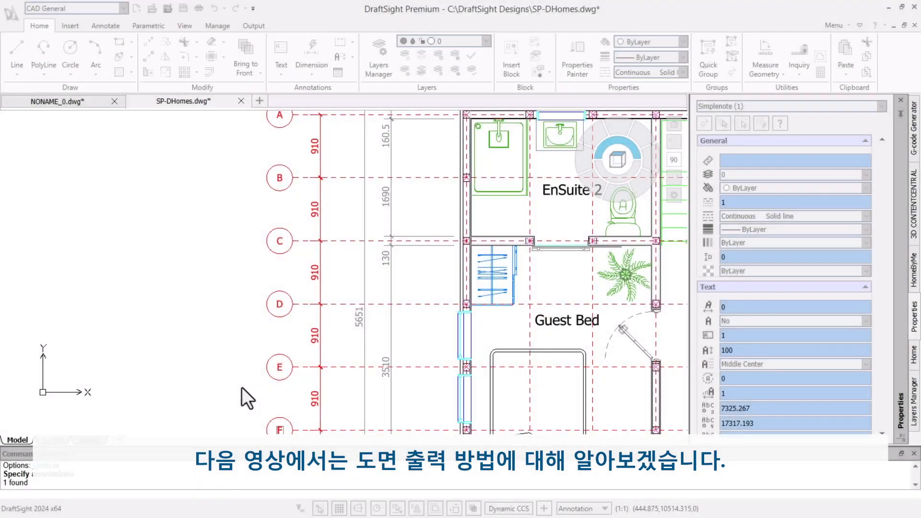
click(245, 398)
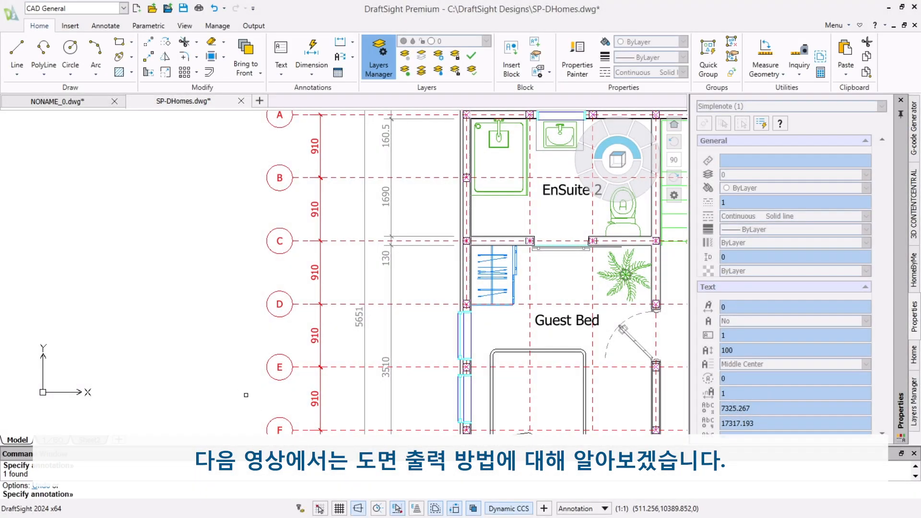